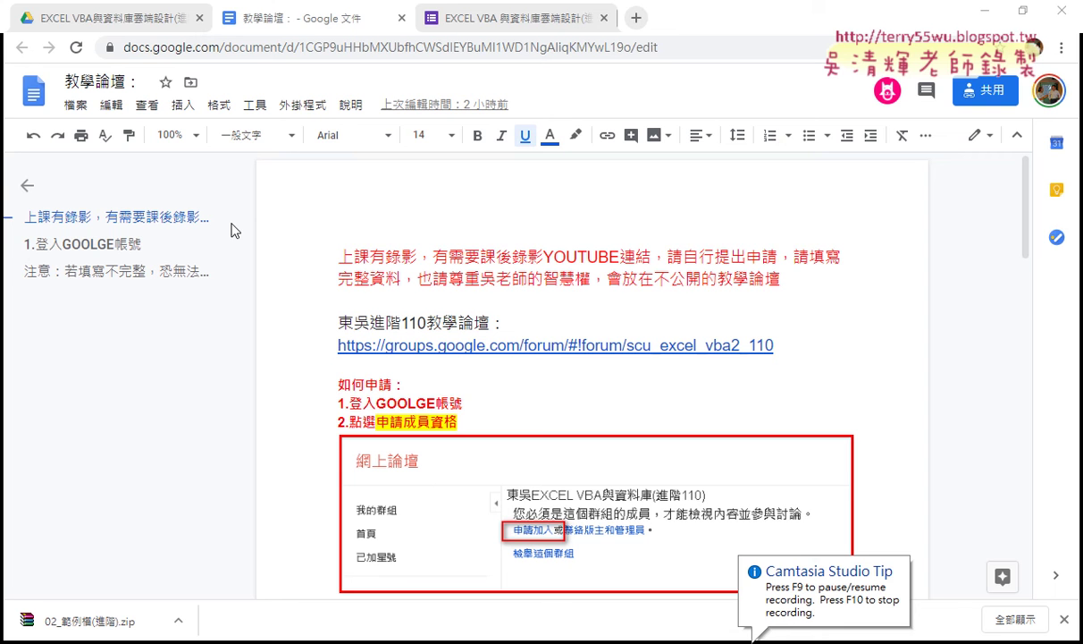
Switch to the course sign-up form and scroll to its description.
left_click(429, 13)
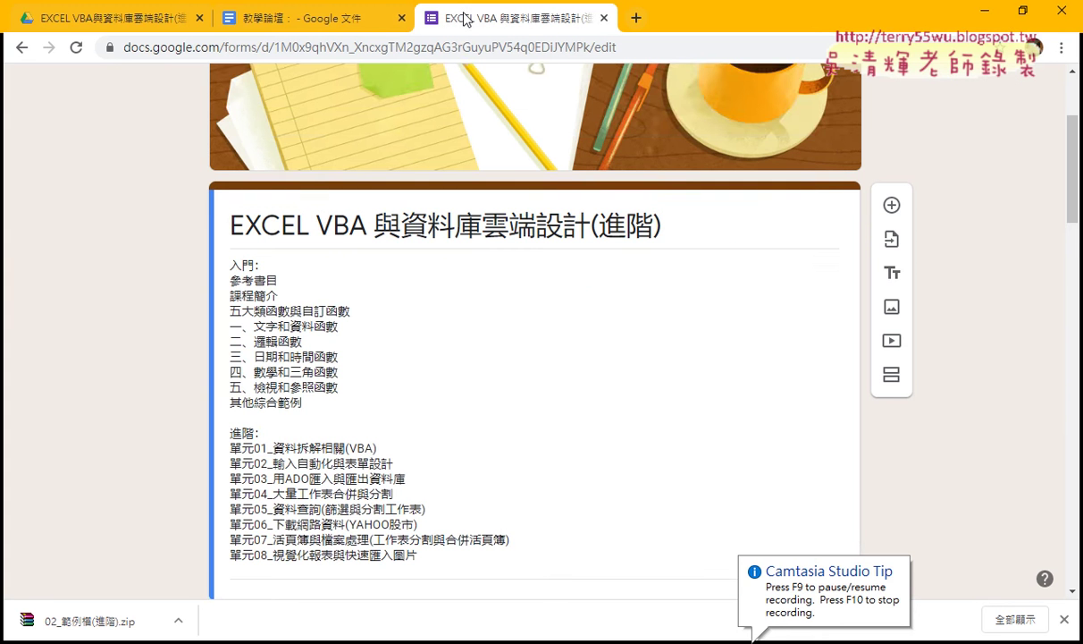
scroll(474, 357, "down", 1)
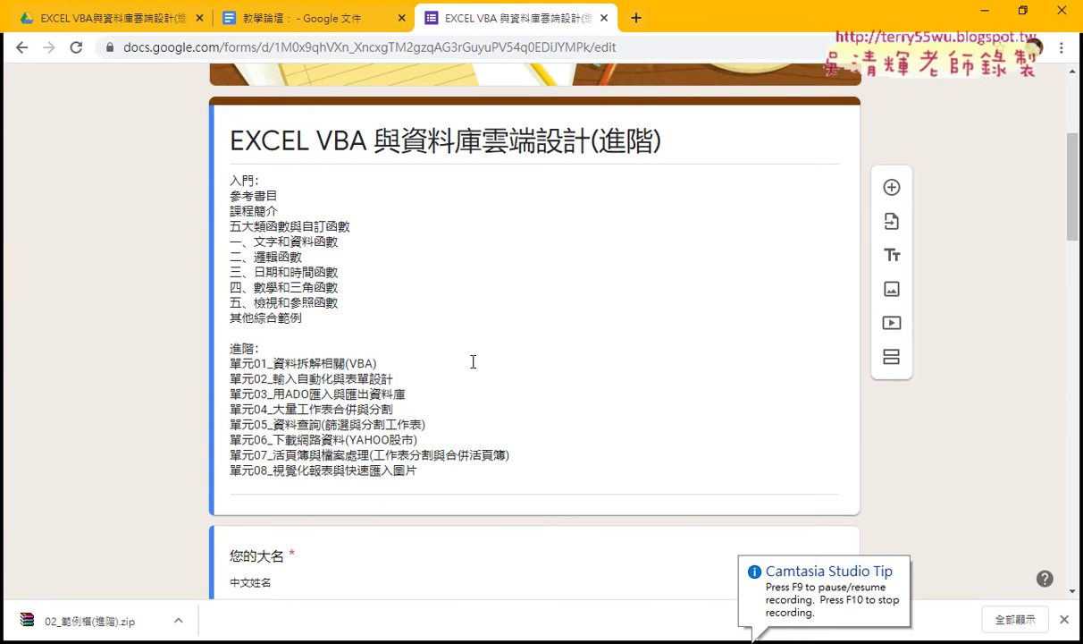
scroll(400, 329, "down", 1)
Highlight the introductory topics, the five function categories and advanced units 單元01–單元08.
left_click(401, 329)
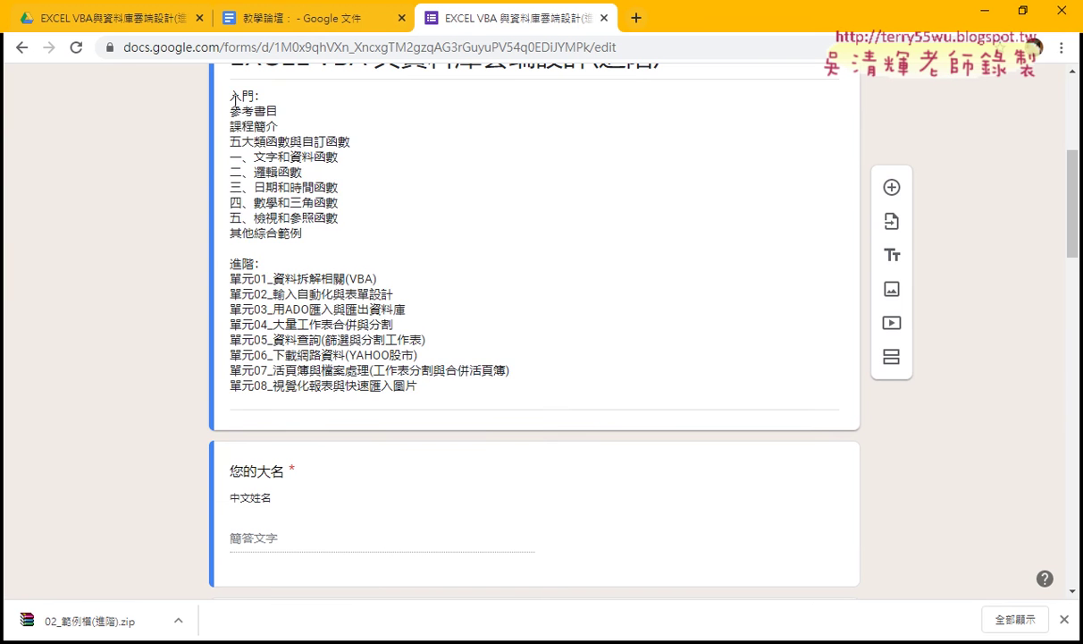
left_click_drag(224, 93, 420, 386)
left_click_drag(303, 232, 224, 123)
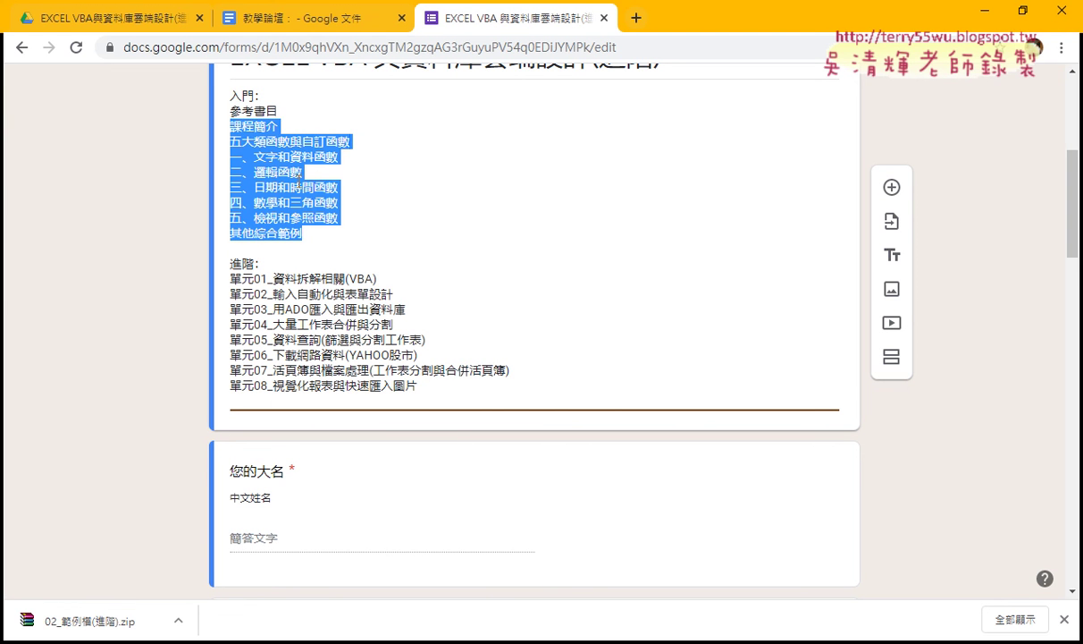
left_click(303, 217)
left_click_drag(329, 219, 231, 167)
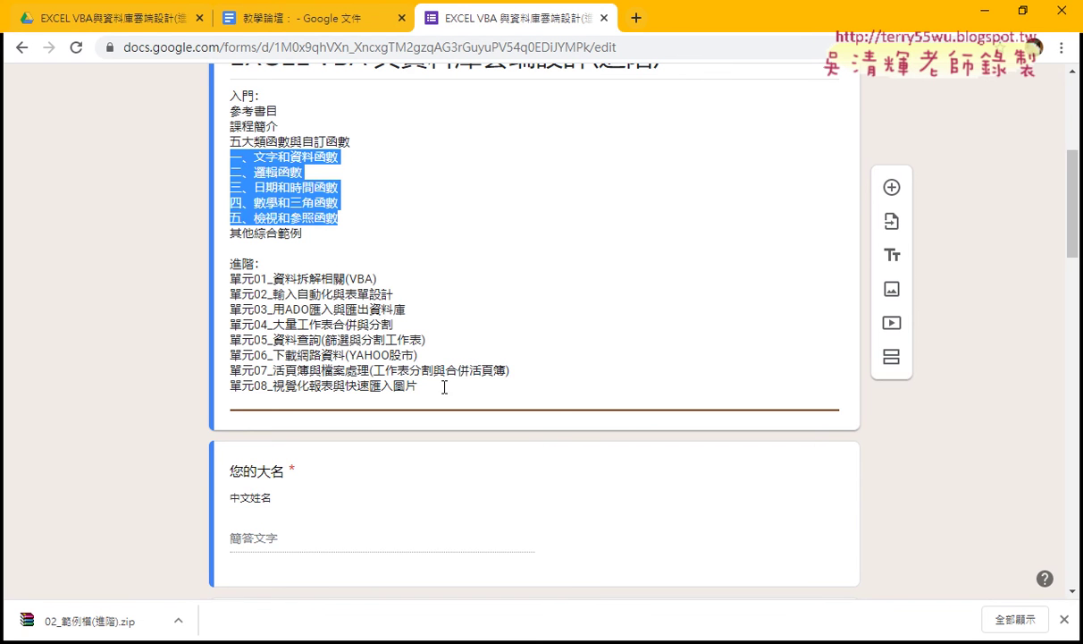
left_click_drag(506, 386, 223, 286)
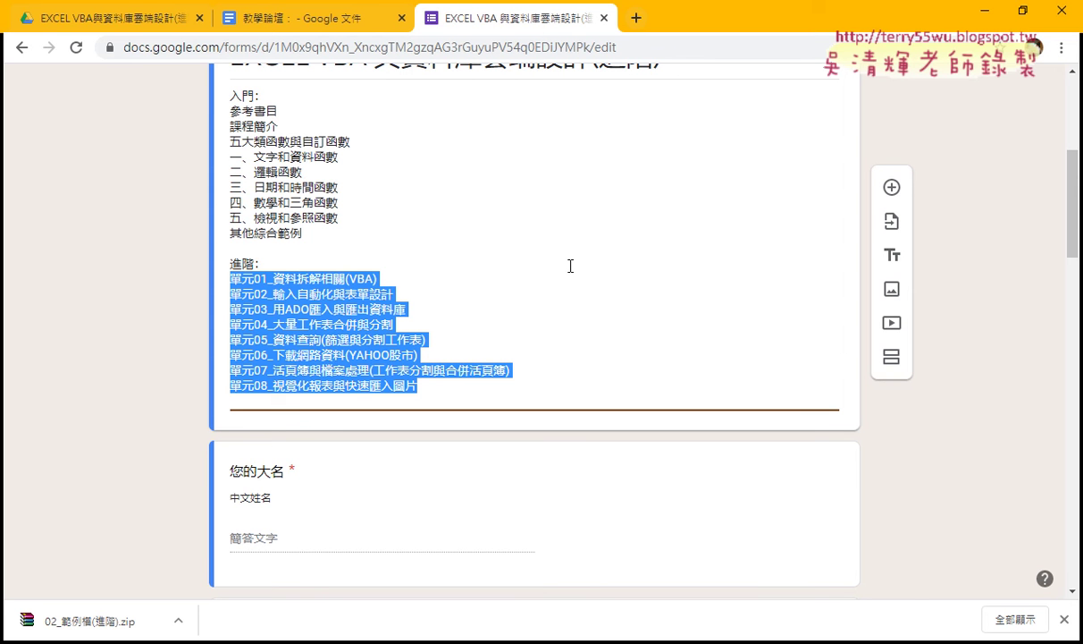
scroll(570, 268, "down", 2)
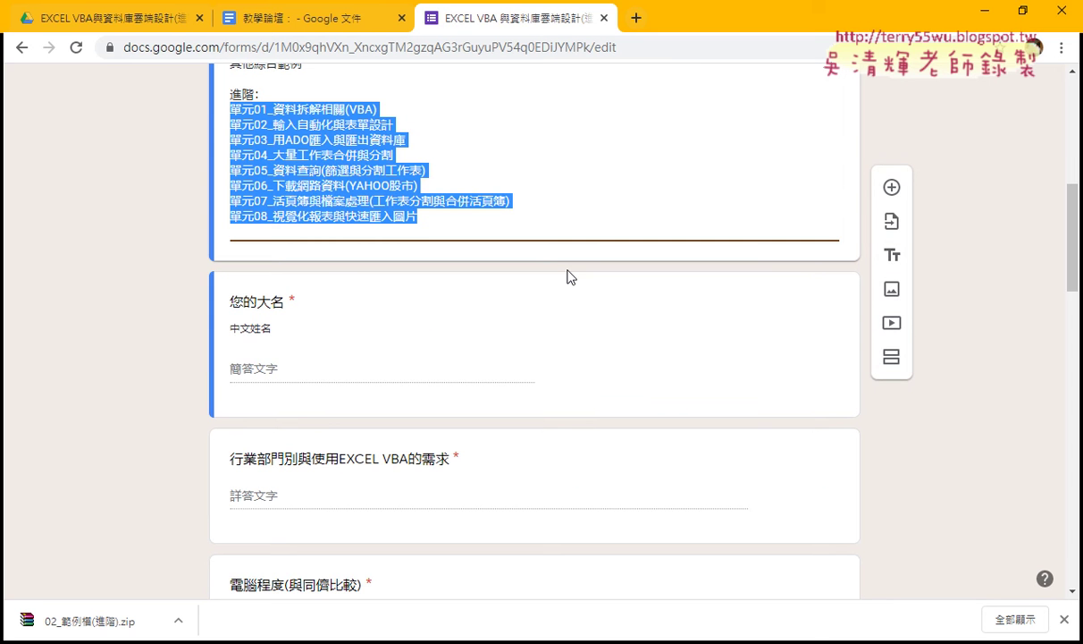
scroll(570, 277, "down", 2)
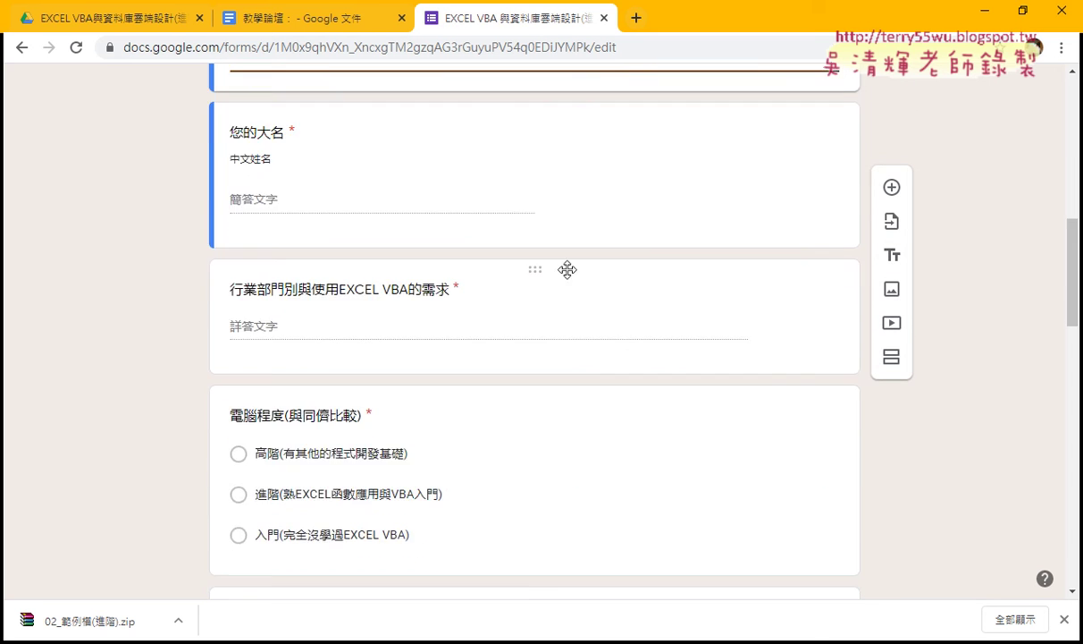
scroll(570, 277, "down", 2)
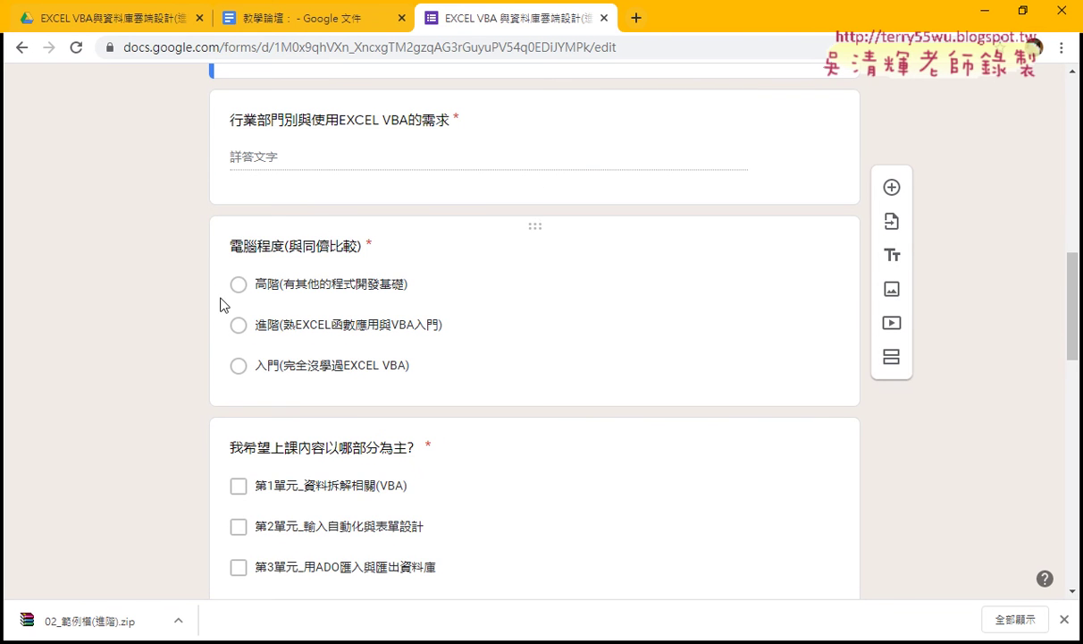
scroll(198, 315, "down", 3)
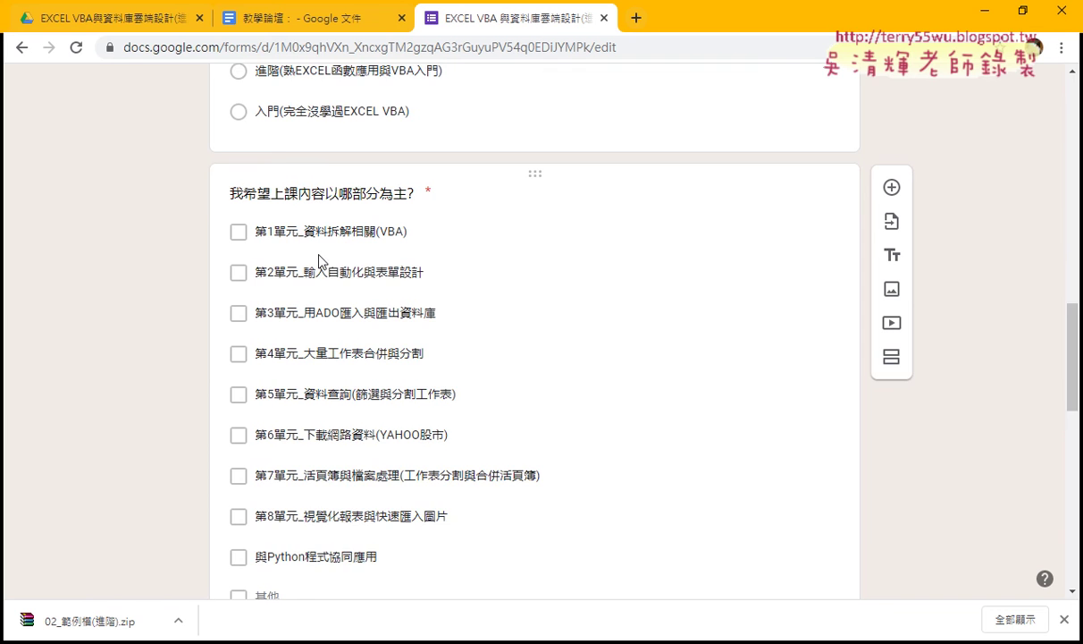
scroll(308, 233, "down", 1)
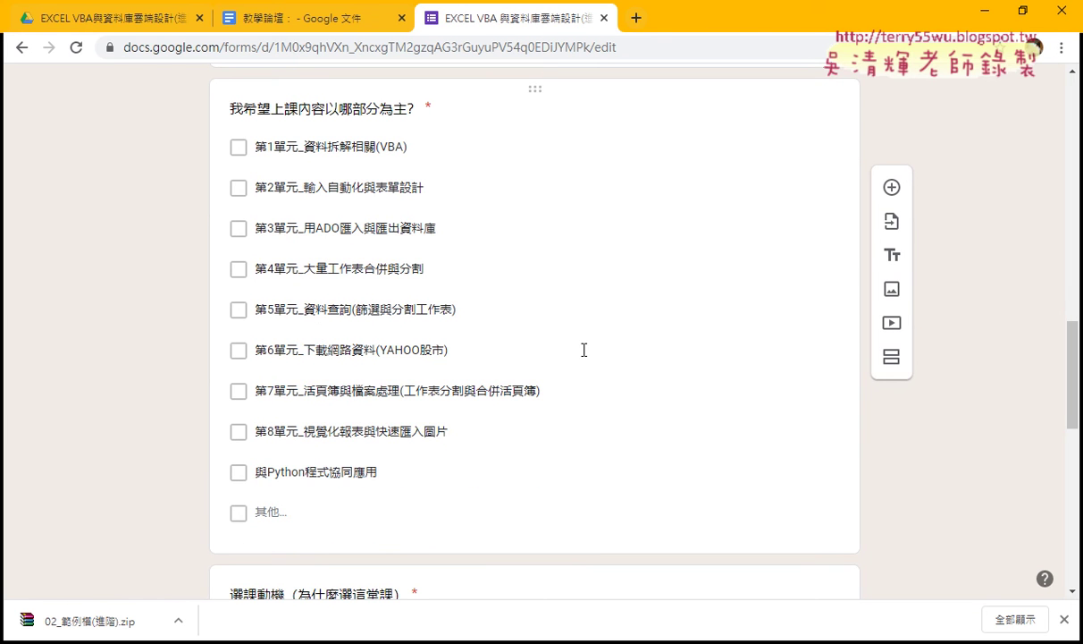
scroll(583, 349, "down", 1)
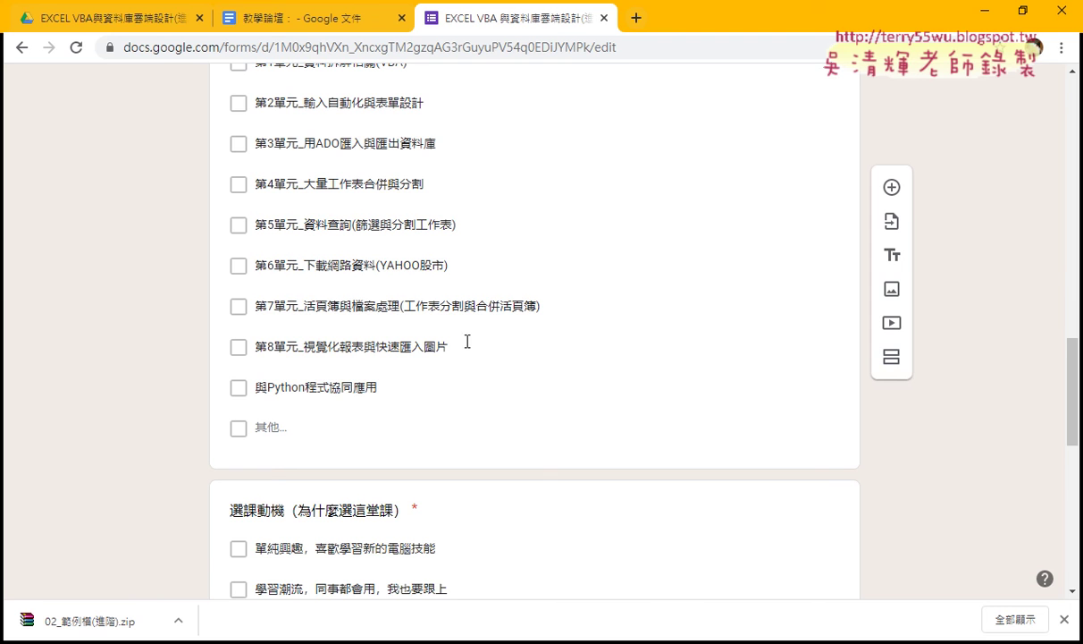
scroll(358, 174, "up", 1)
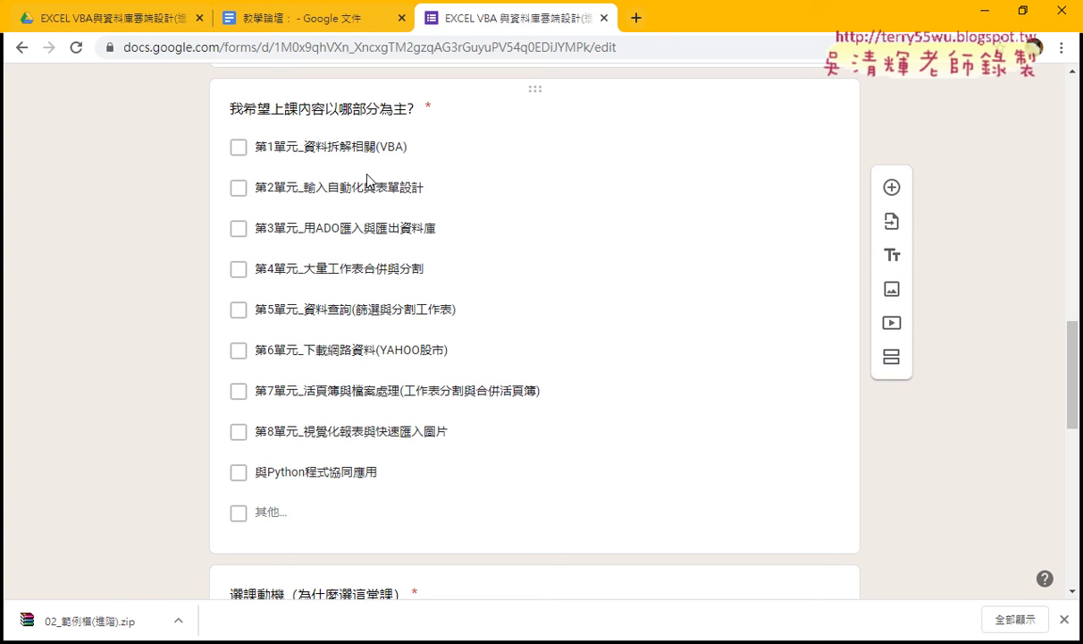
scroll(385, 224, "down", 4)
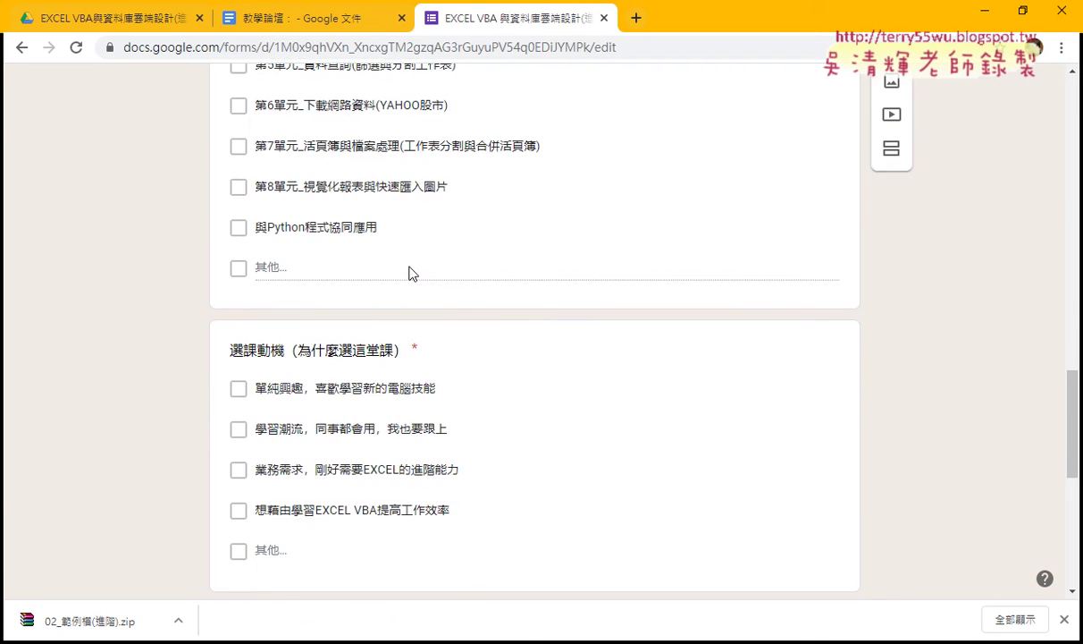
scroll(411, 272, "down", 2)
scroll(411, 273, "down", 1)
scroll(411, 273, "down", 1)
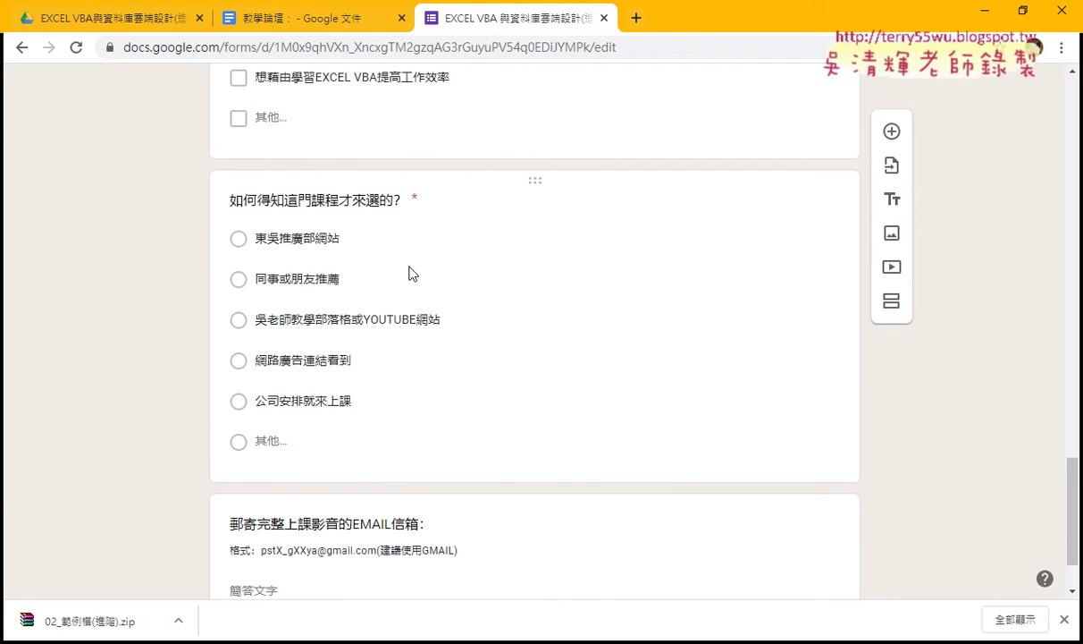
scroll(410, 267, "down", 1)
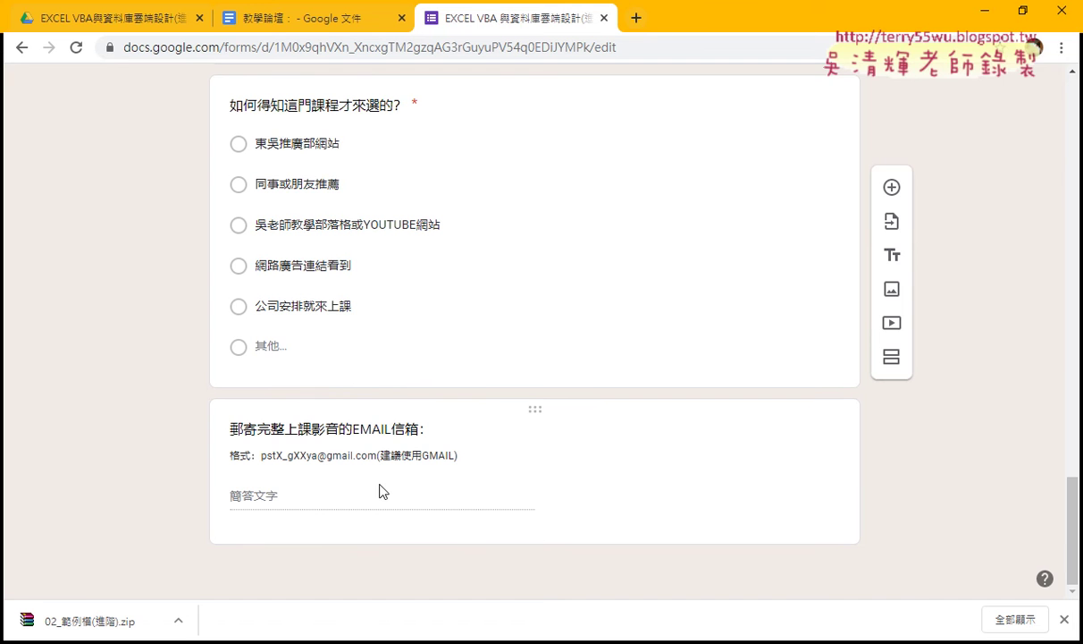
Select the EMAIL question's format hint line, then move to the 教學論壇 document.
left_click(357, 494)
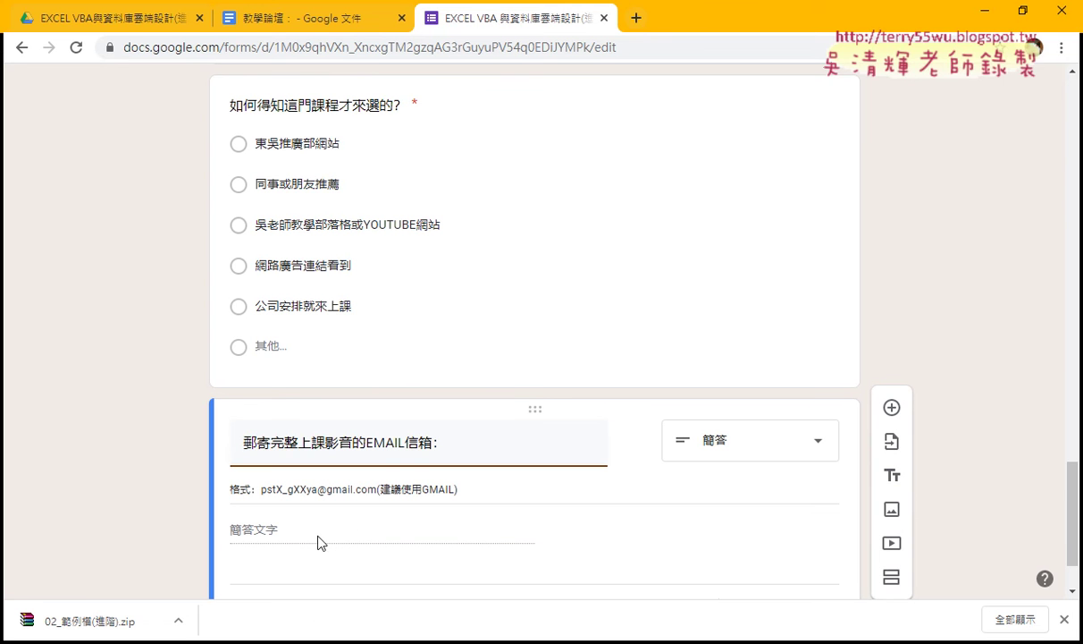
left_click(321, 543)
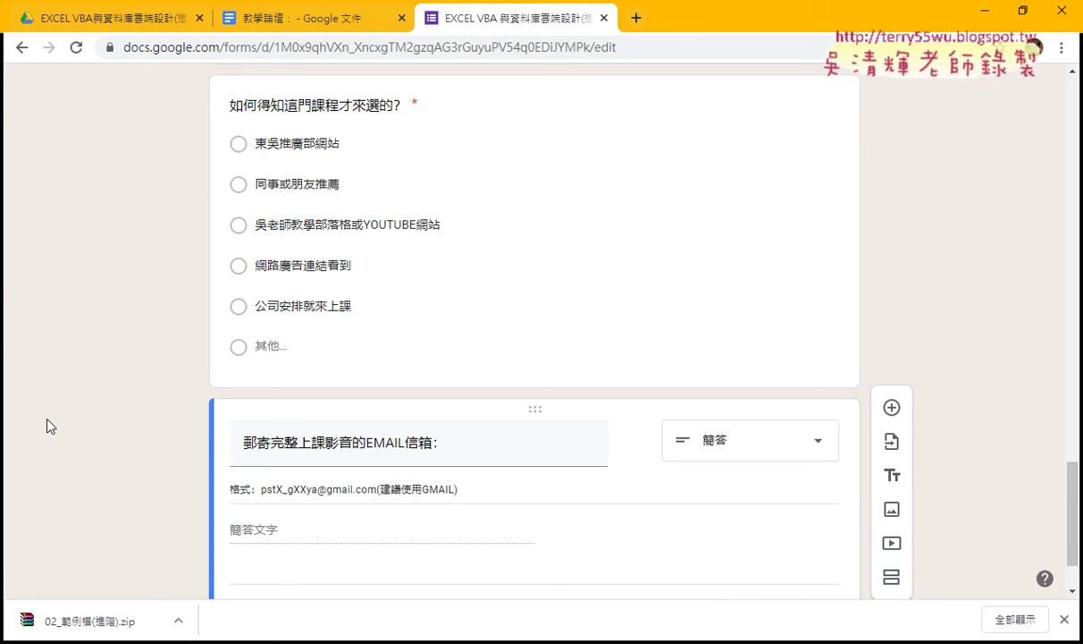
scroll(106, 382, "down", 1)
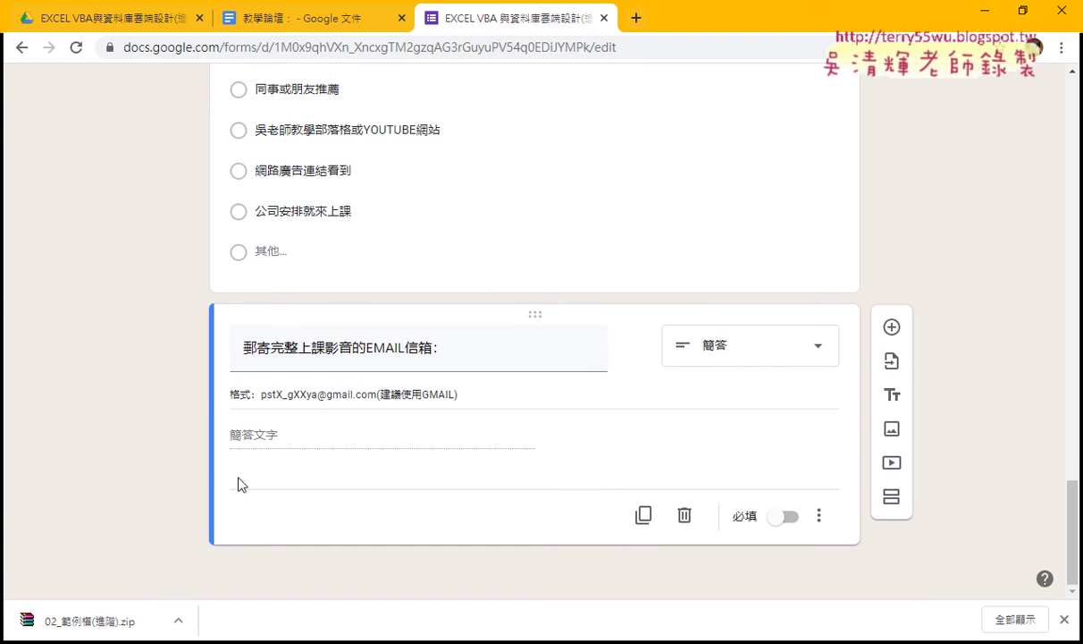
triple_click(362, 394)
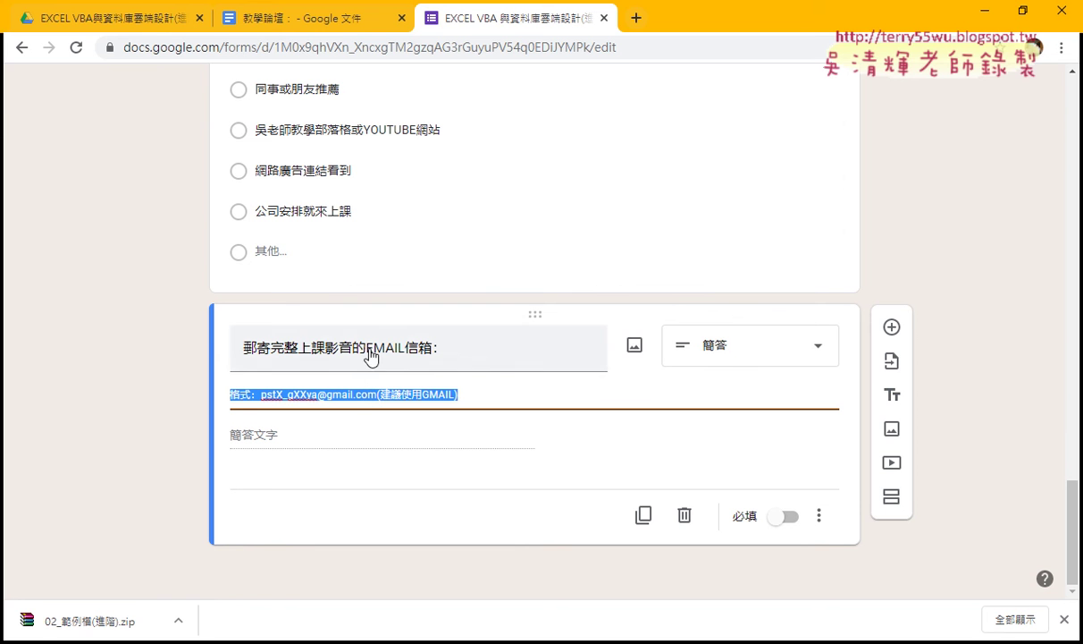
left_click(323, 28)
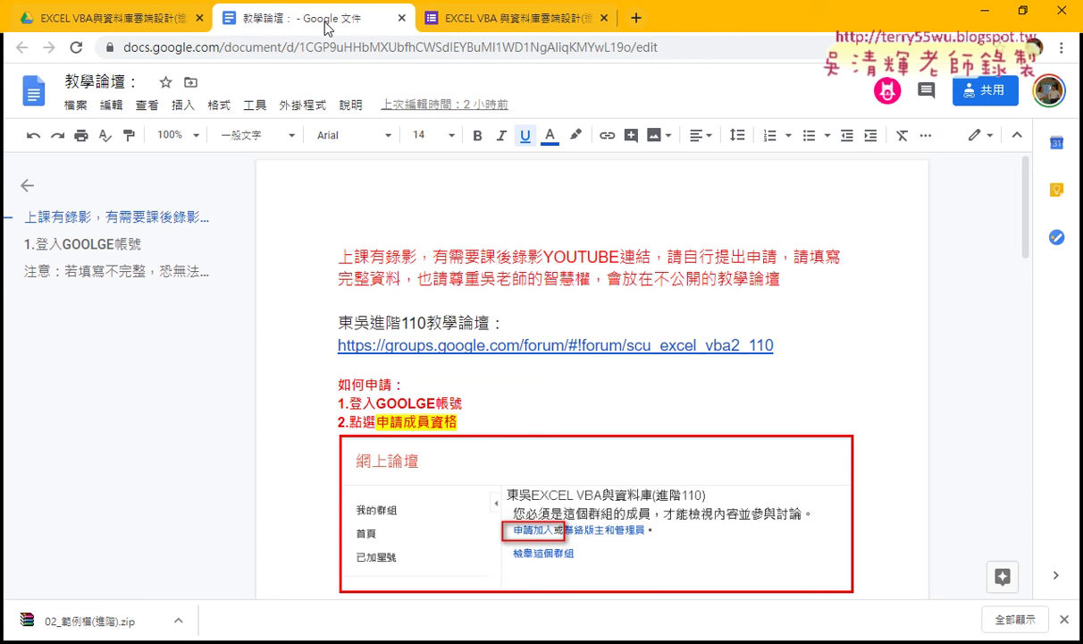
Bring up the Drive course folder and select its web address.
left_click(79, 24)
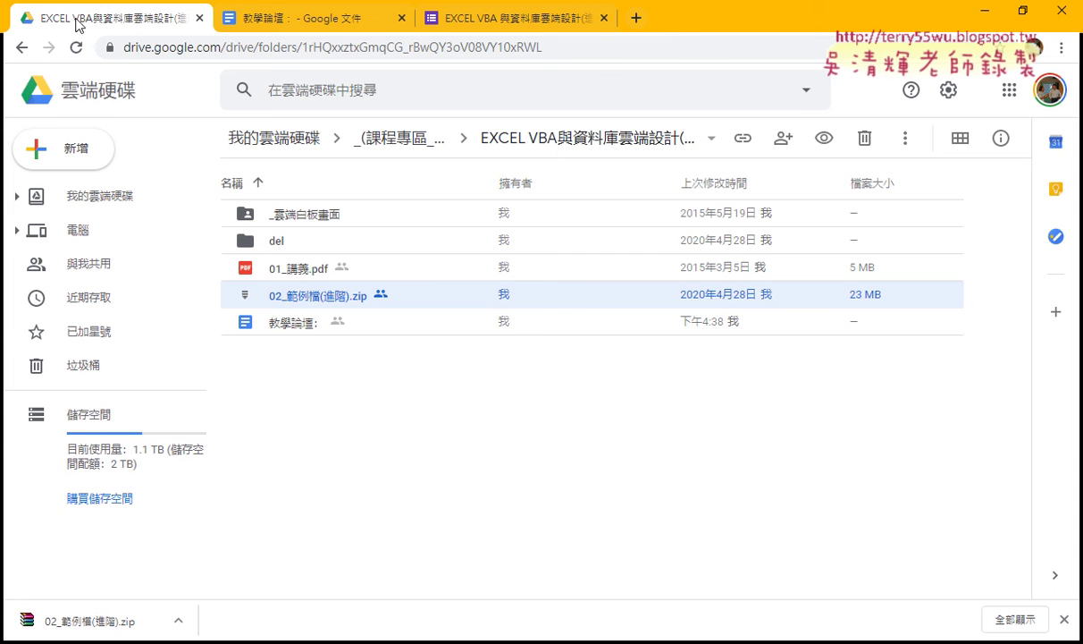
left_click(320, 53)
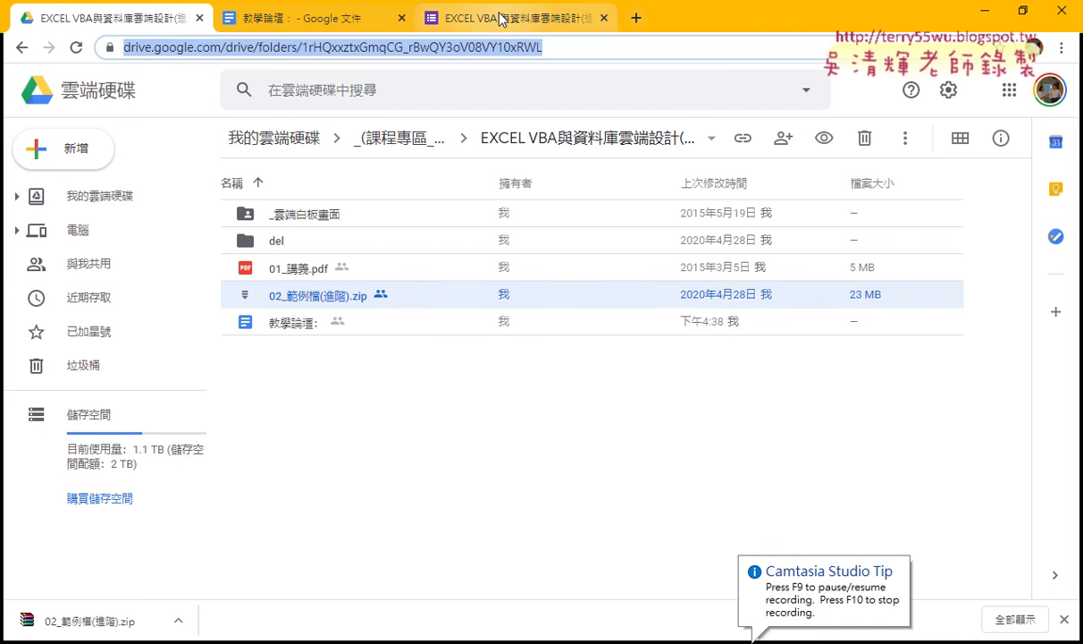
left_click(501, 17)
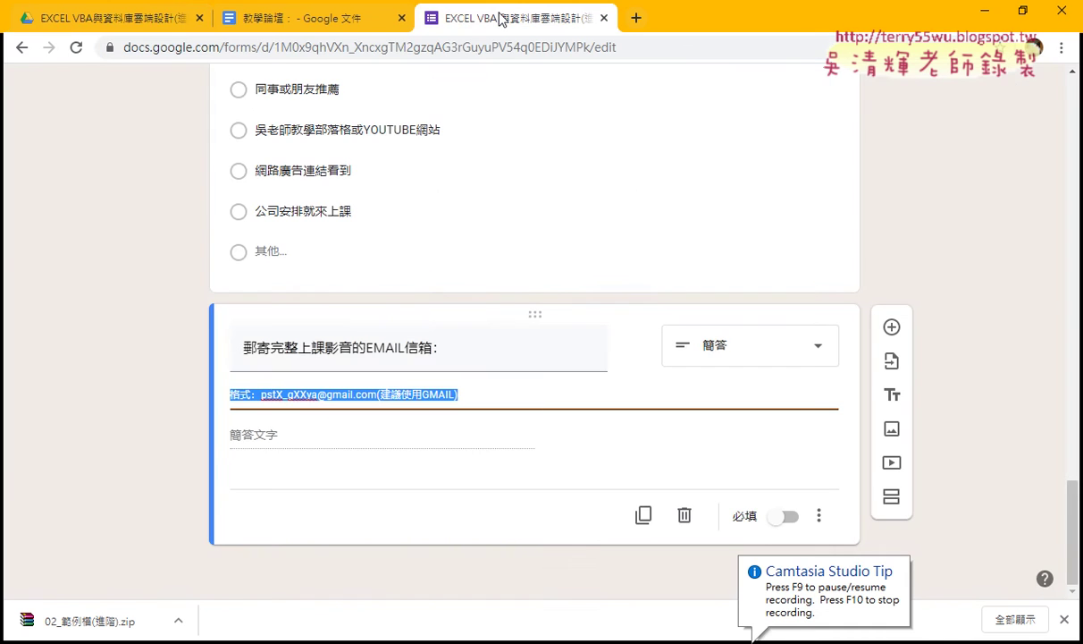
left_click(124, 25)
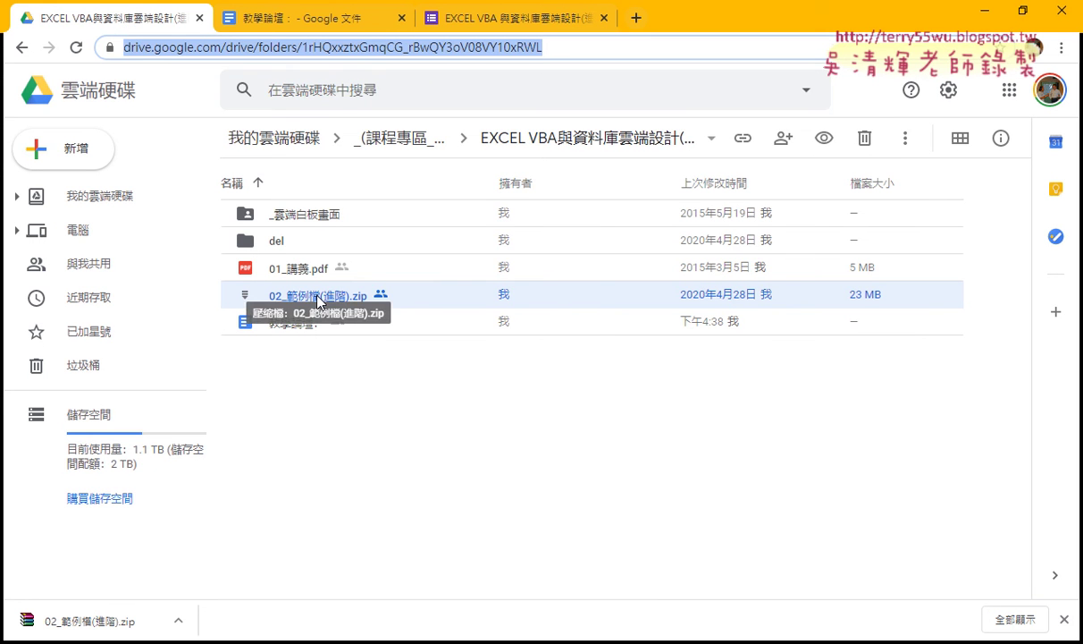
Preview 02_範例檔(進階).zip and show the downloaded zip in its 下載 folder.
right_click(318, 301)
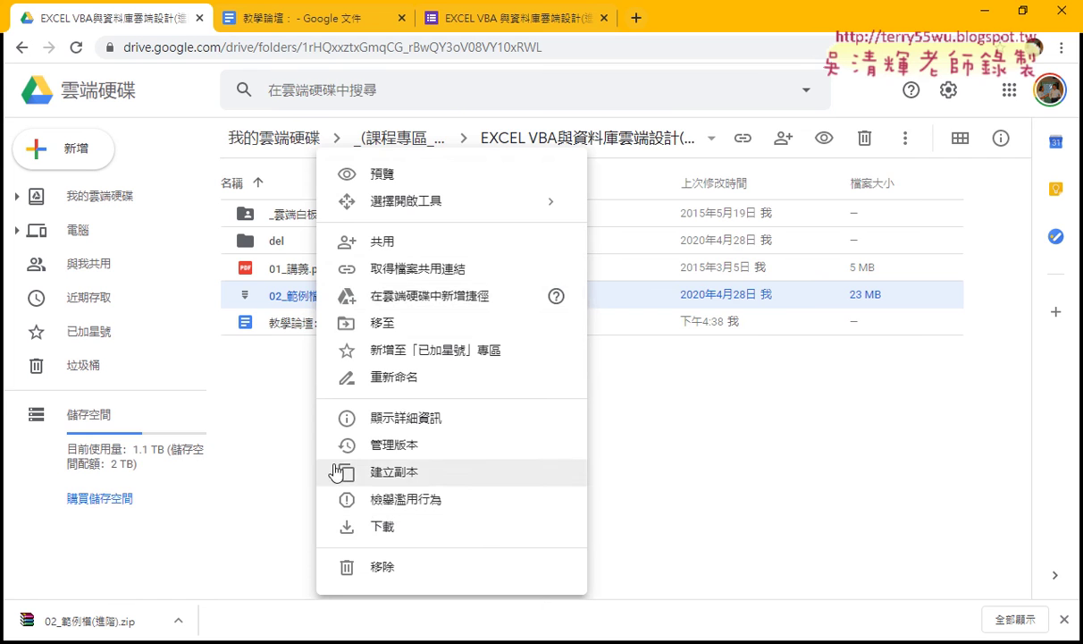
left_click(344, 174)
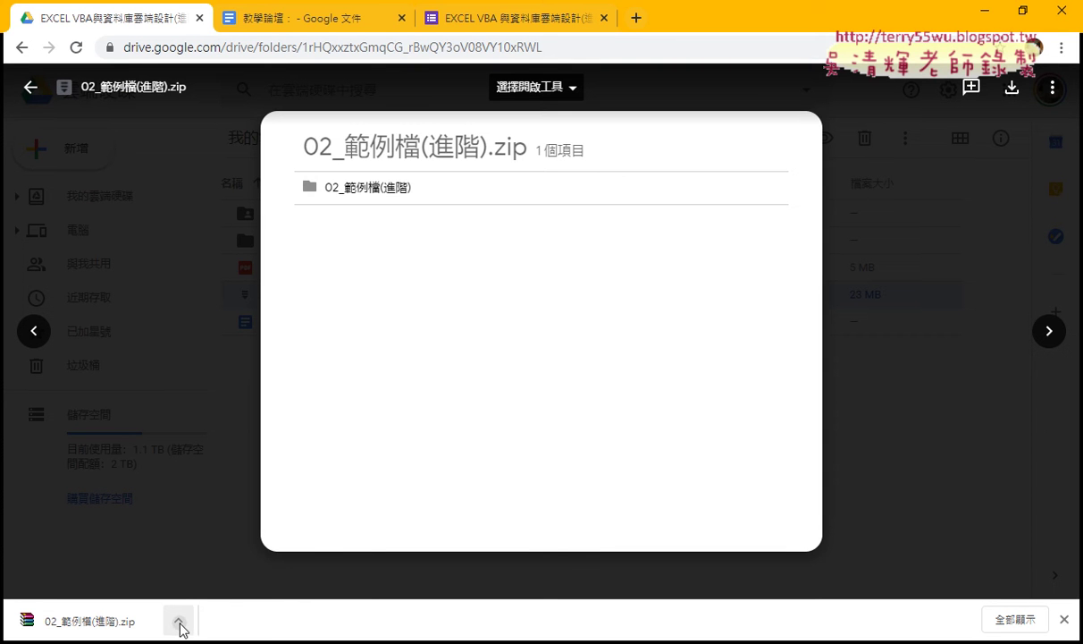
left_click(178, 621)
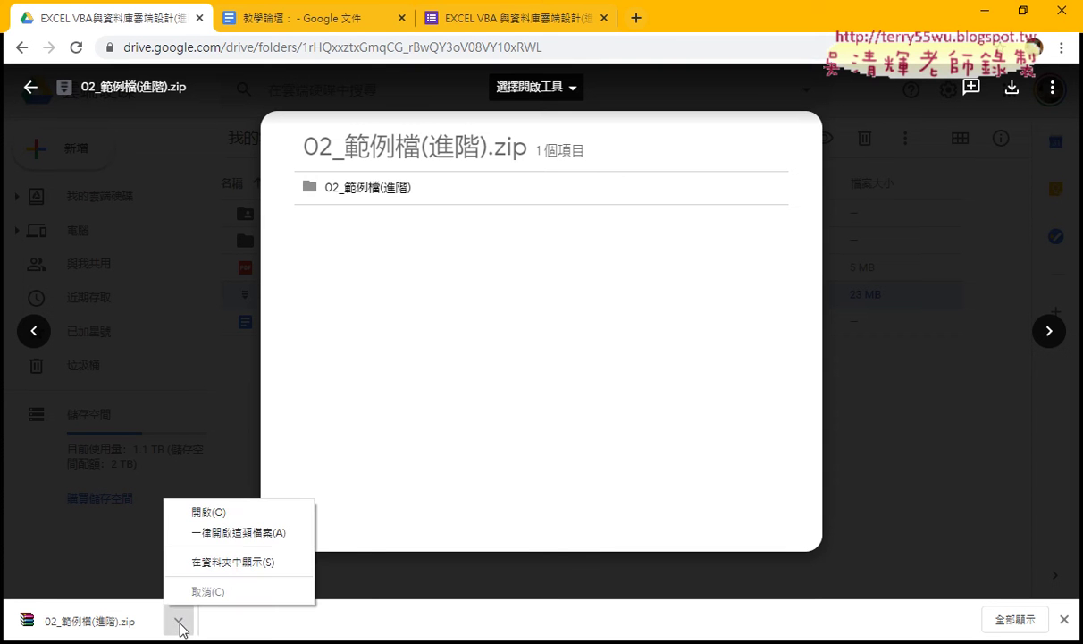
left_click(219, 562)
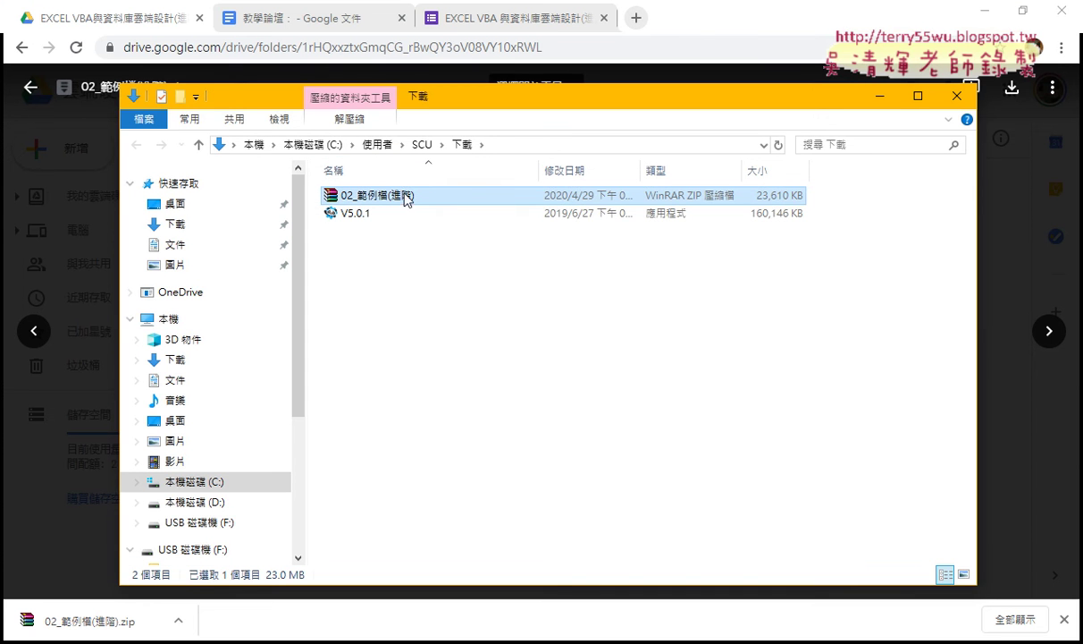
Extract the zip in place and open the 02_範例檔(進階) folder.
right_click(405, 198)
left_click(444, 265)
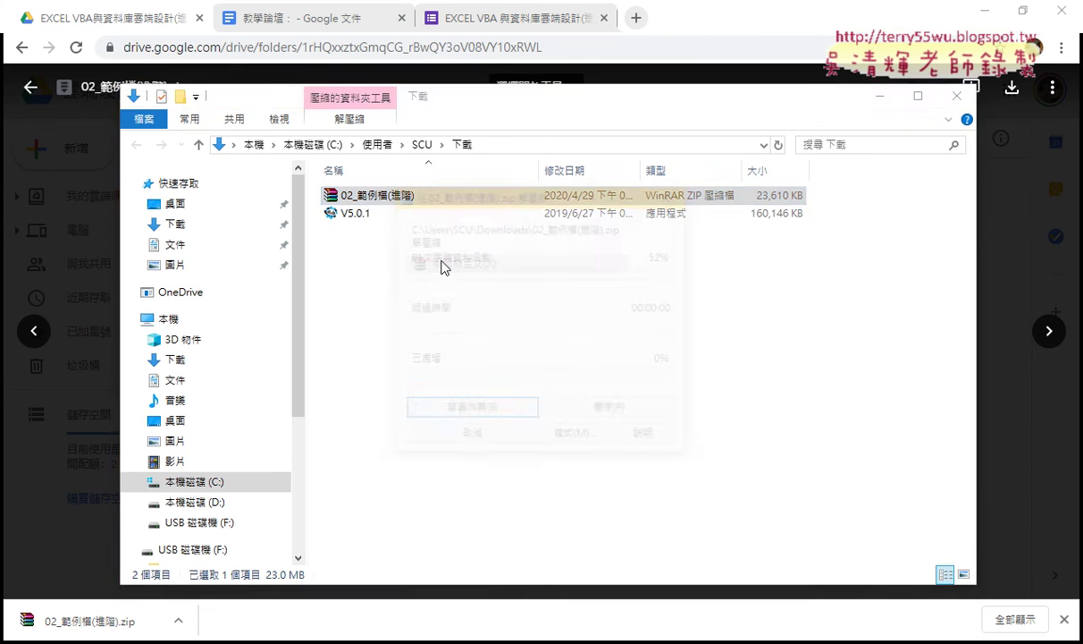
left_click(383, 197)
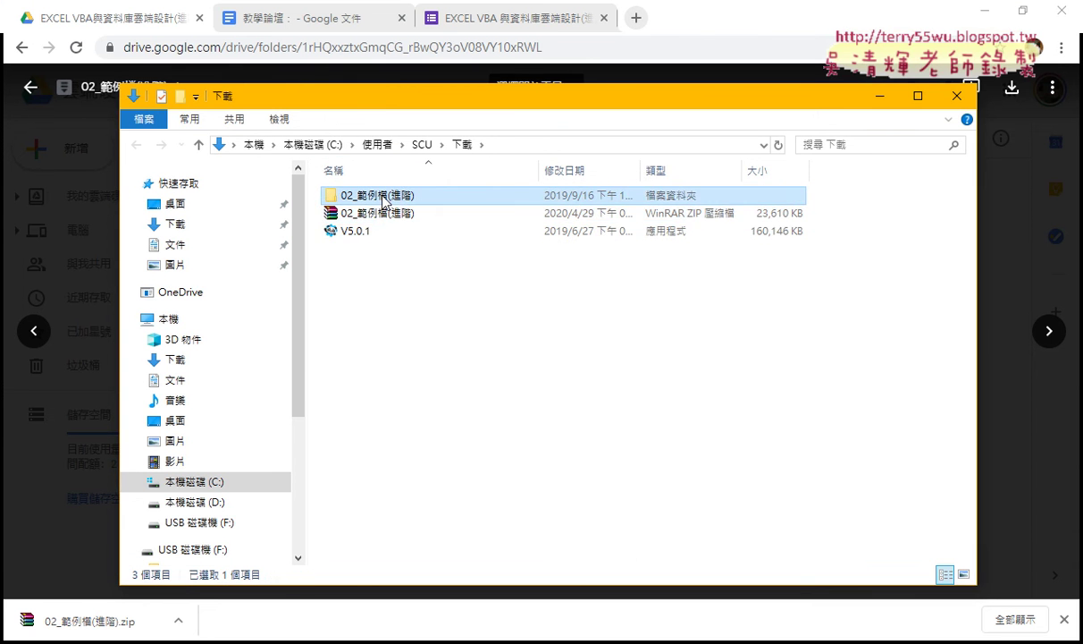
double_click(383, 197)
Open the 單元01 folder and select the 範例_101 workbook.
left_click_drag(823, 190, 354, 325)
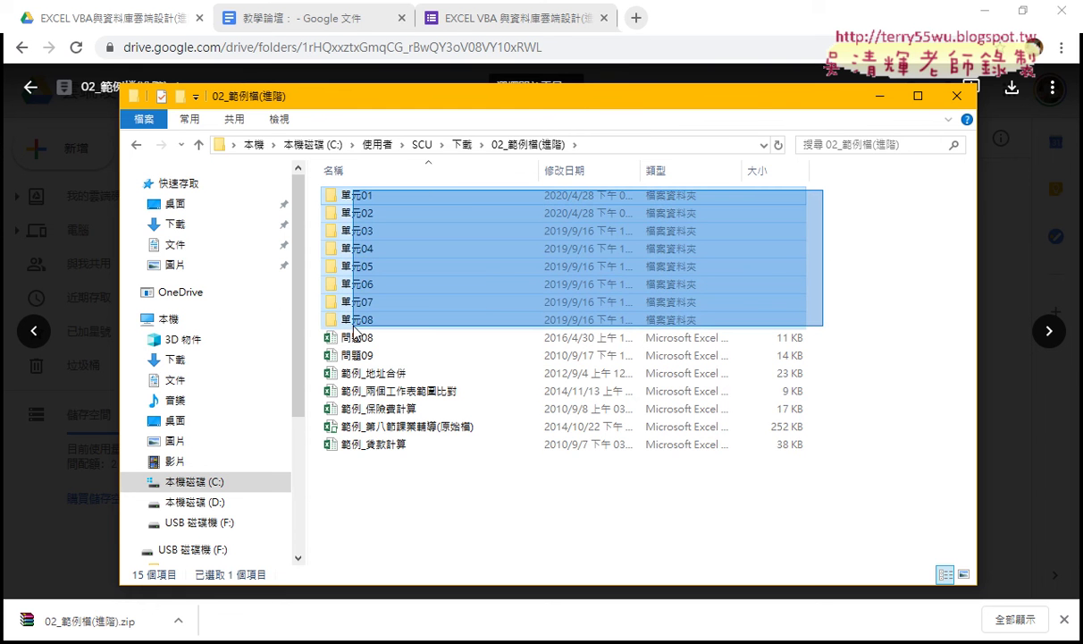
double_click(400, 199)
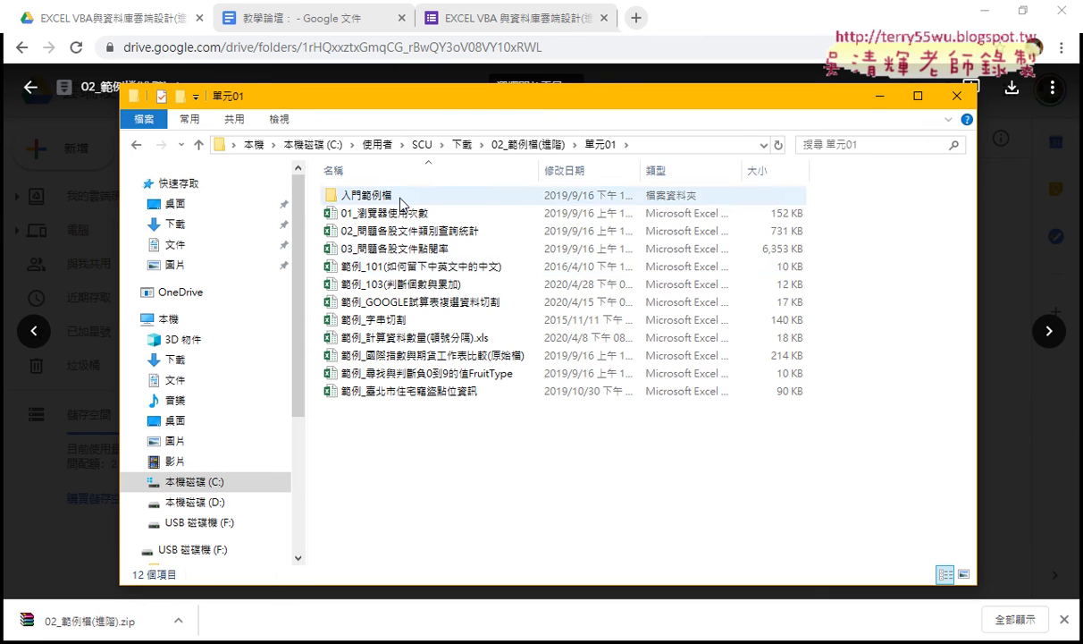
left_click_drag(376, 440, 387, 269)
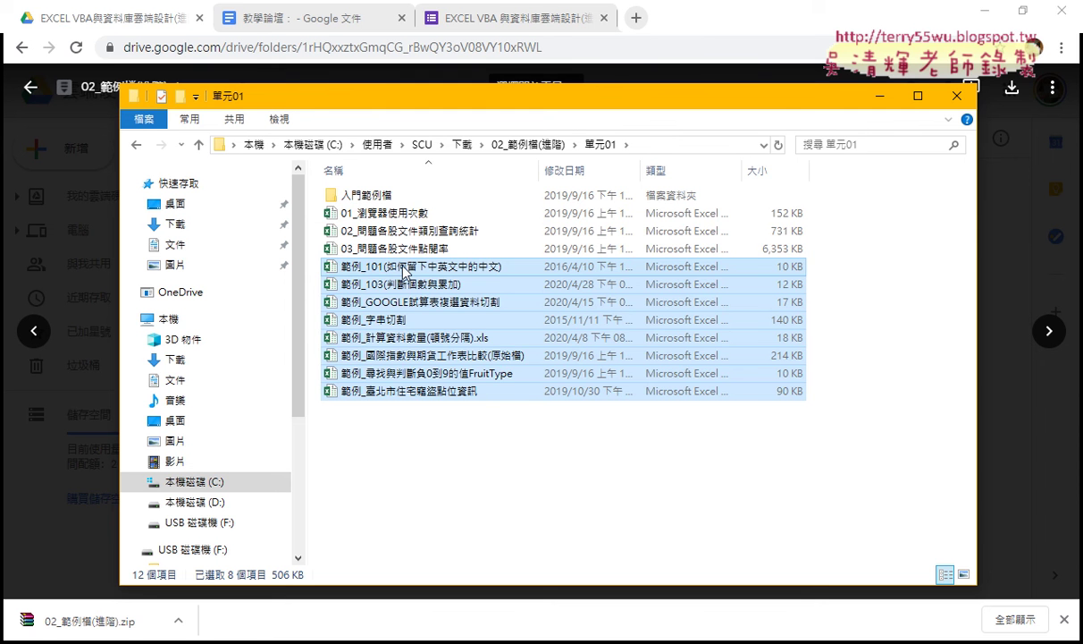
left_click(393, 266)
Open 範例_101 for editing and clear the 提取漢字 formulas in B2:B8.
double_click(415, 268)
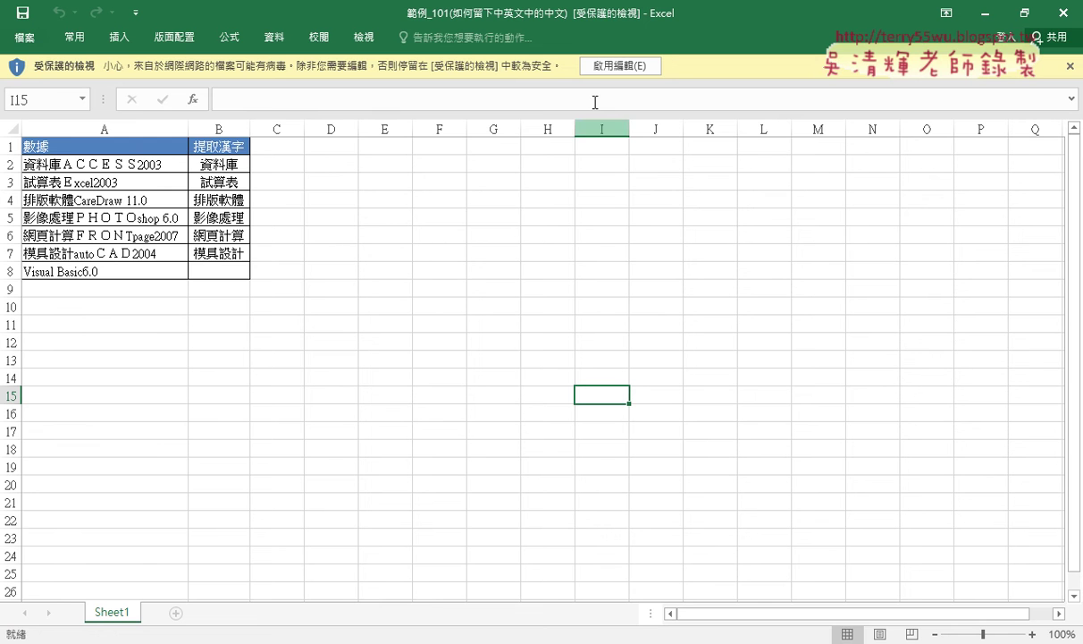
left_click(583, 67)
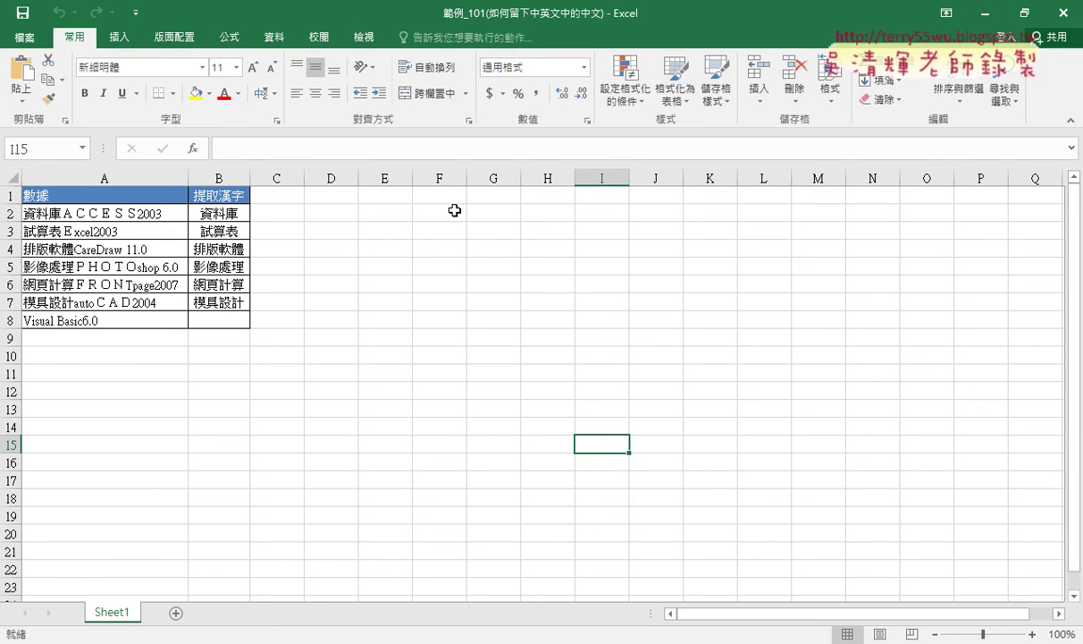
left_click_drag(228, 216, 223, 318)
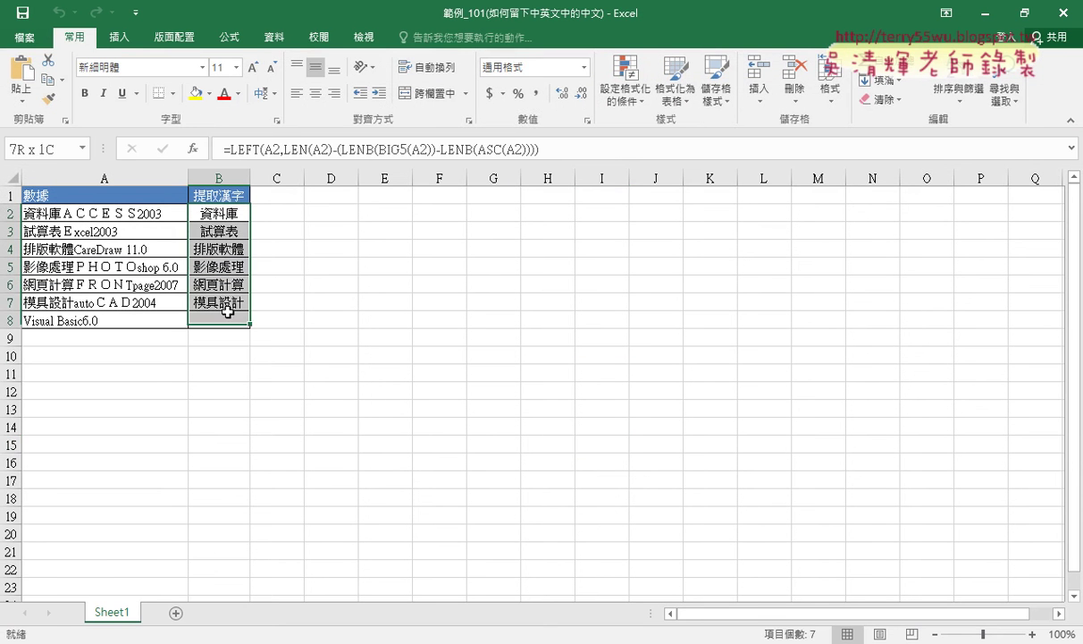
key("Delete")
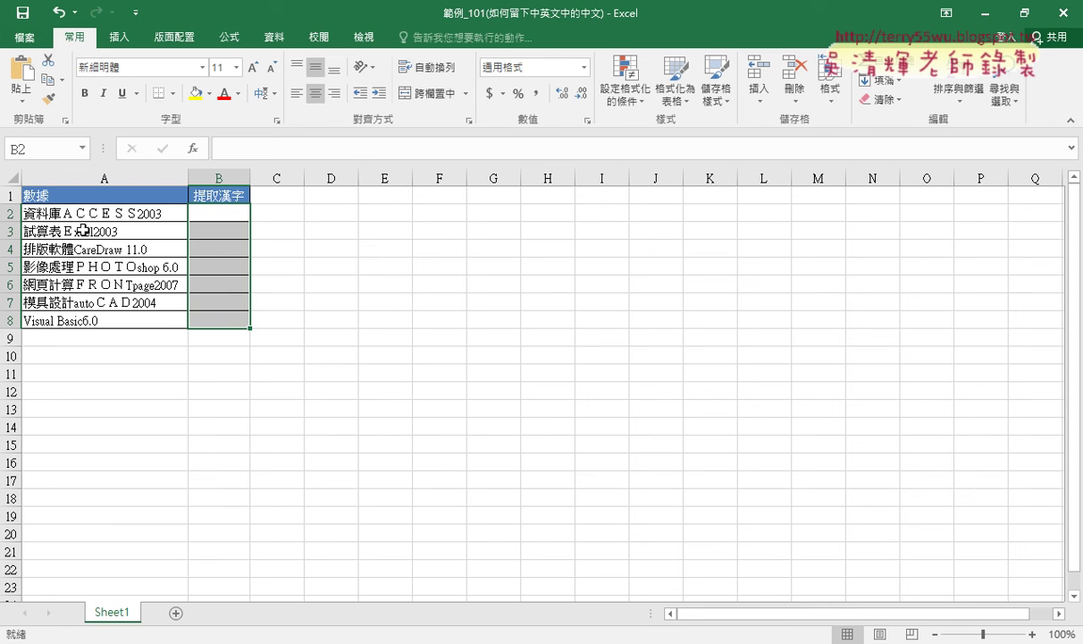
left_click(54, 218)
left_click_drag(223, 208, 227, 317)
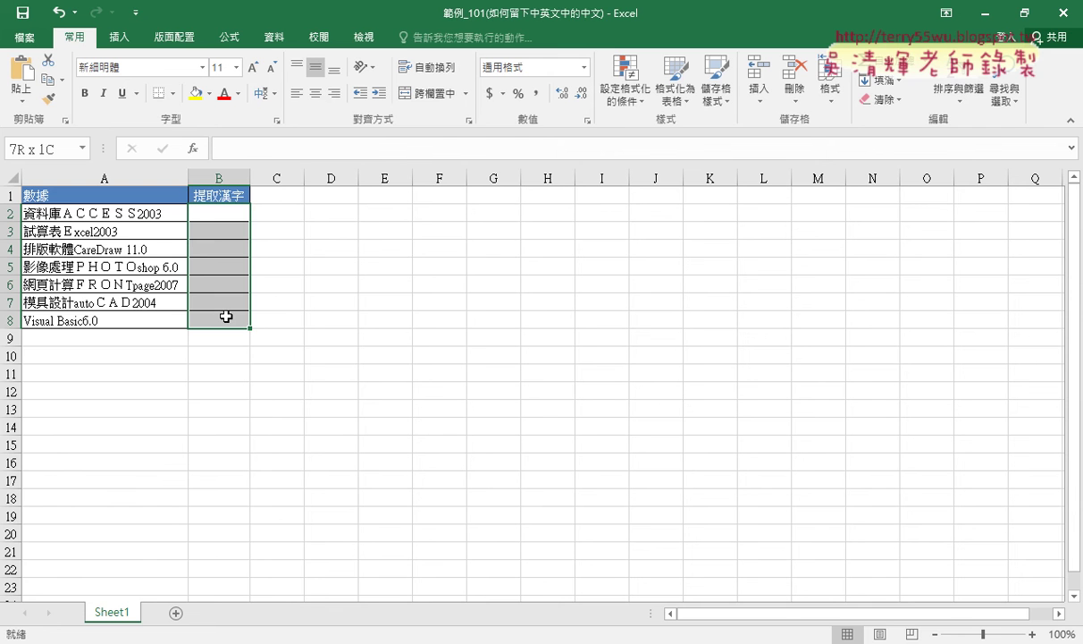
Minimize 範例_101 and open 範例_103 with editing enabled.
left_click(983, 12)
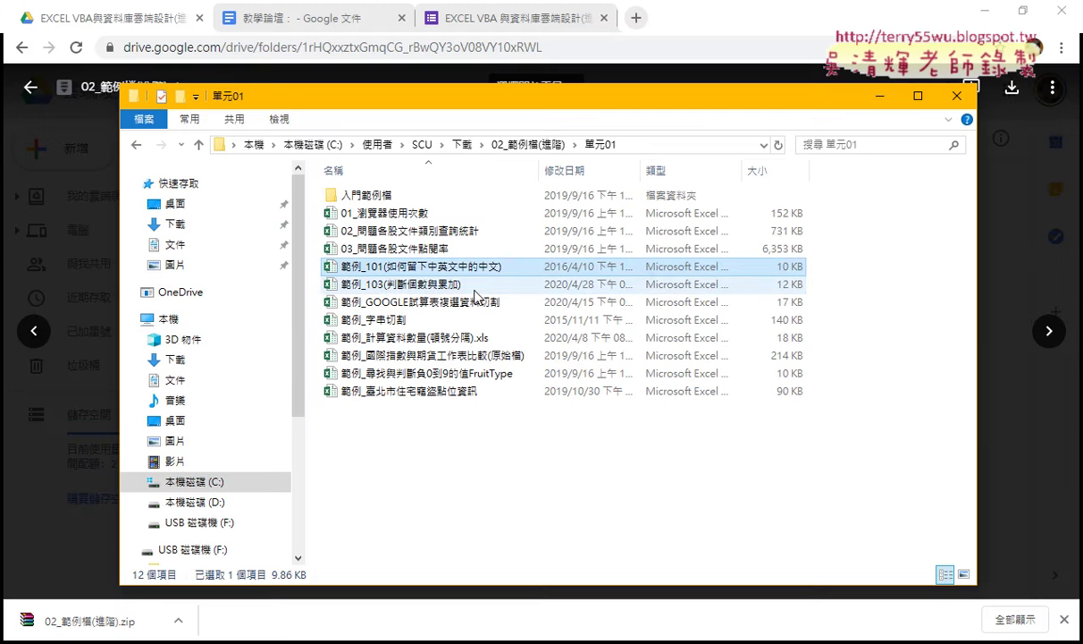
left_click(376, 284)
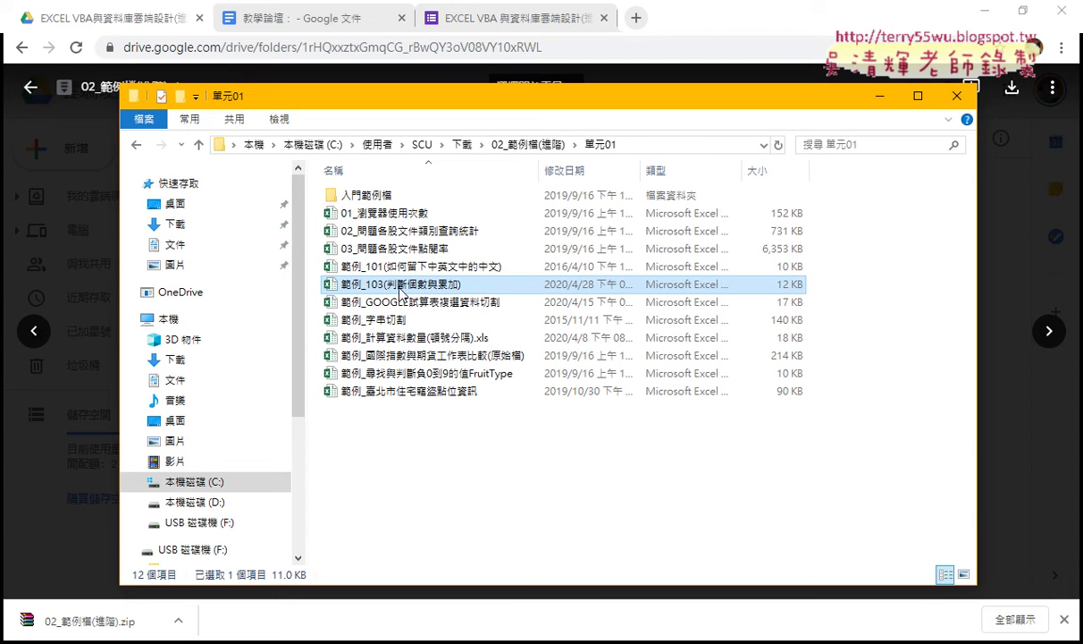
double_click(398, 286)
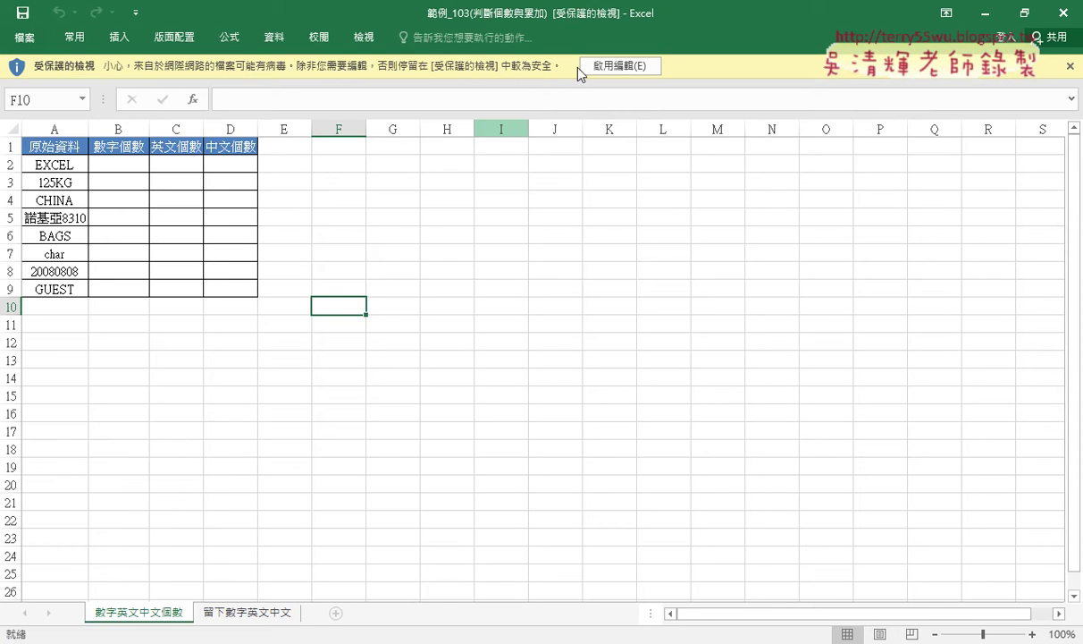
left_click(579, 69)
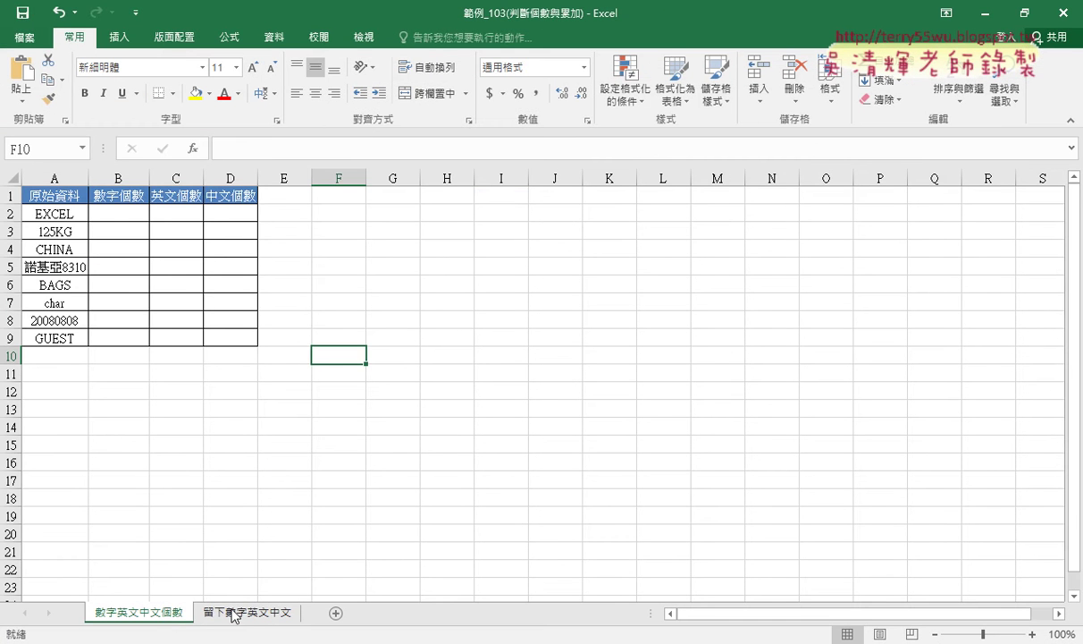
left_click(230, 613)
left_click(143, 612)
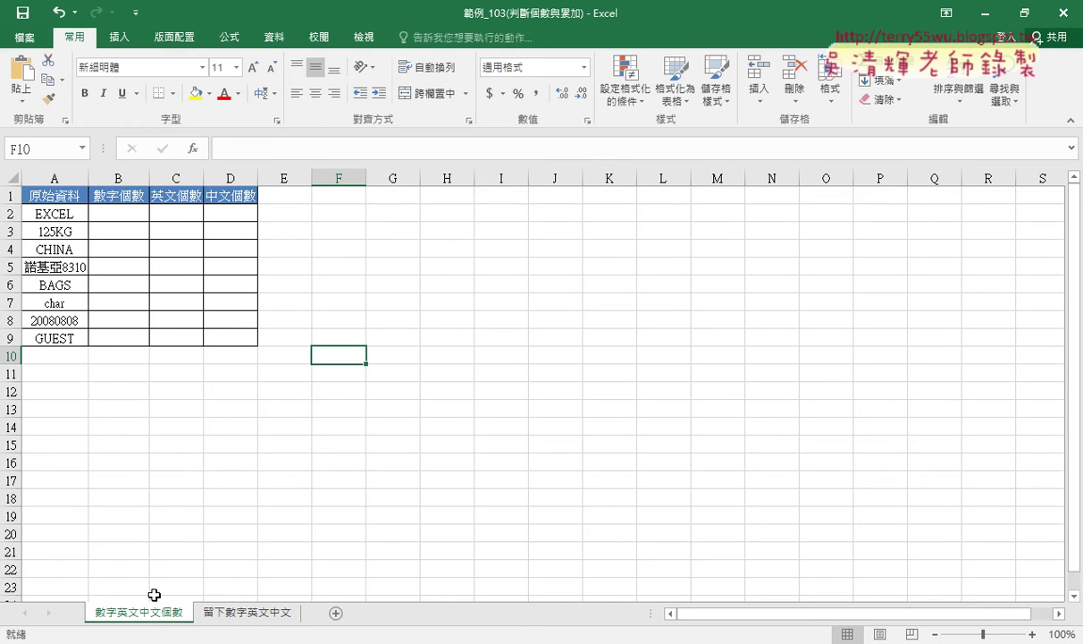
left_click(65, 215)
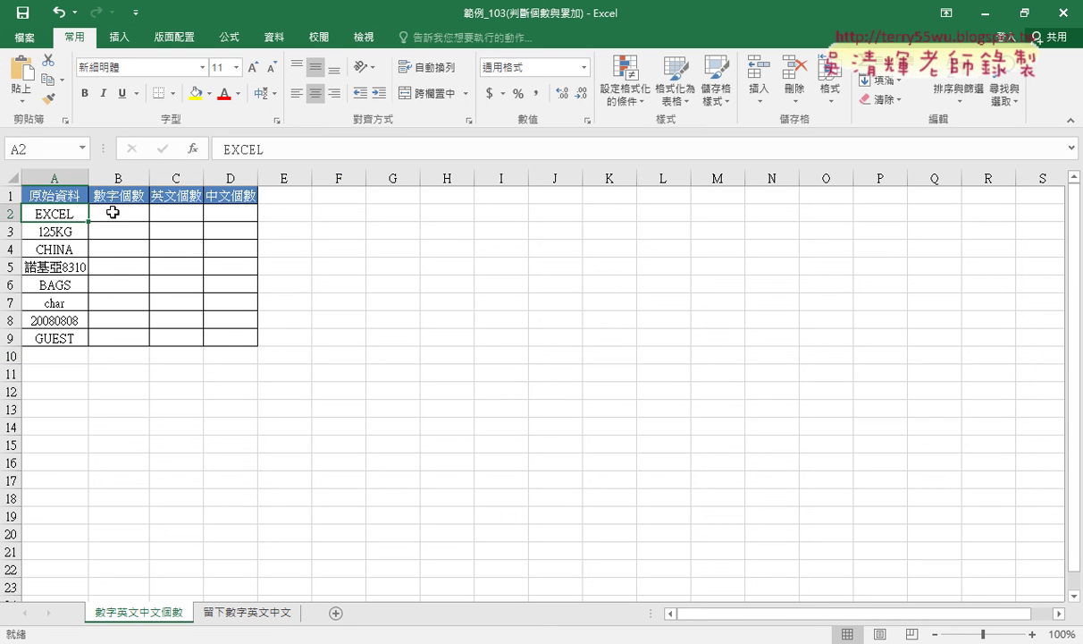
left_click(117, 212)
left_click(170, 211)
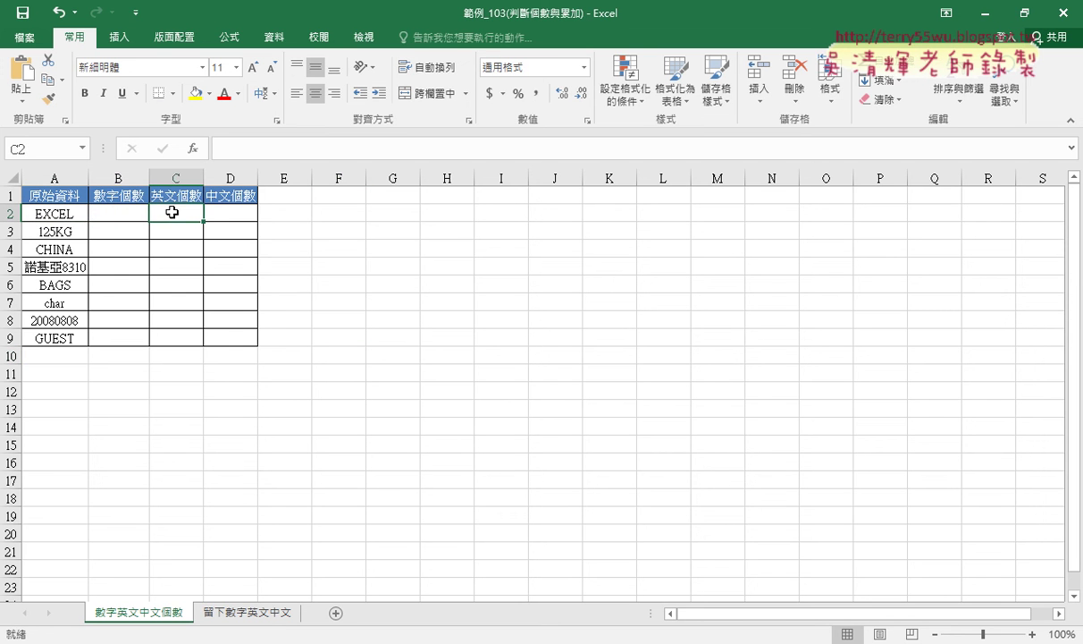
left_click(223, 211)
left_click(109, 212)
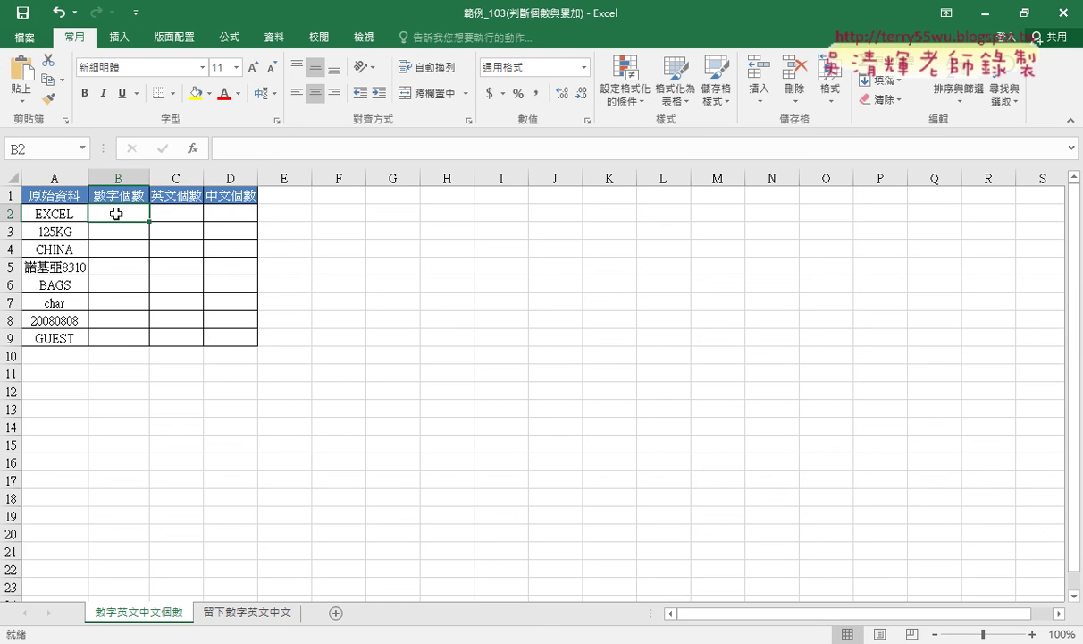
left_click(63, 213)
left_click(113, 214)
left_click(174, 210)
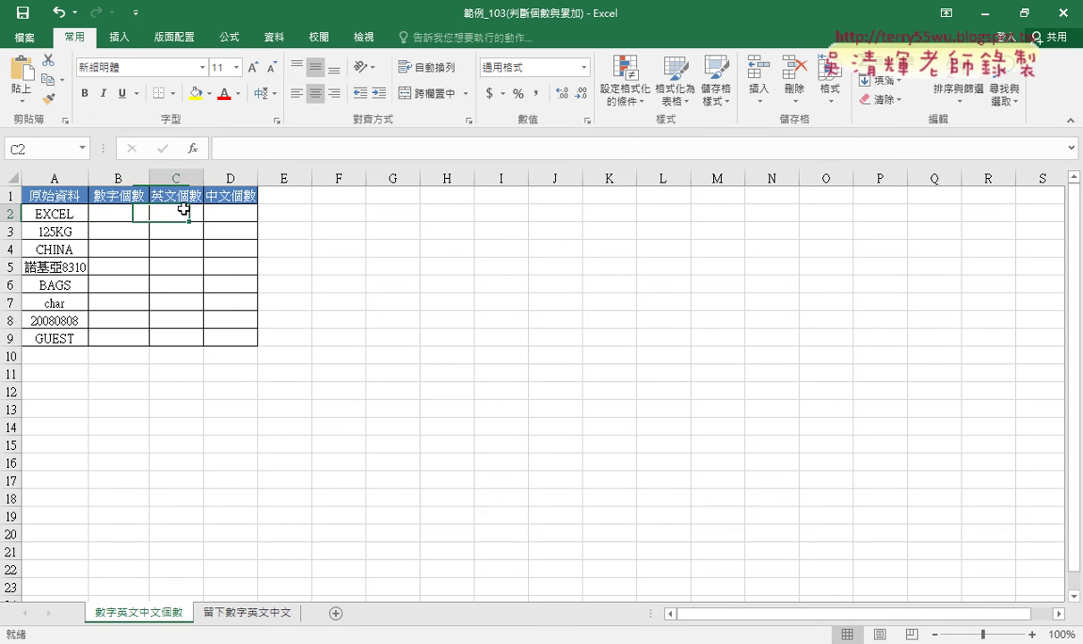
left_click(234, 210)
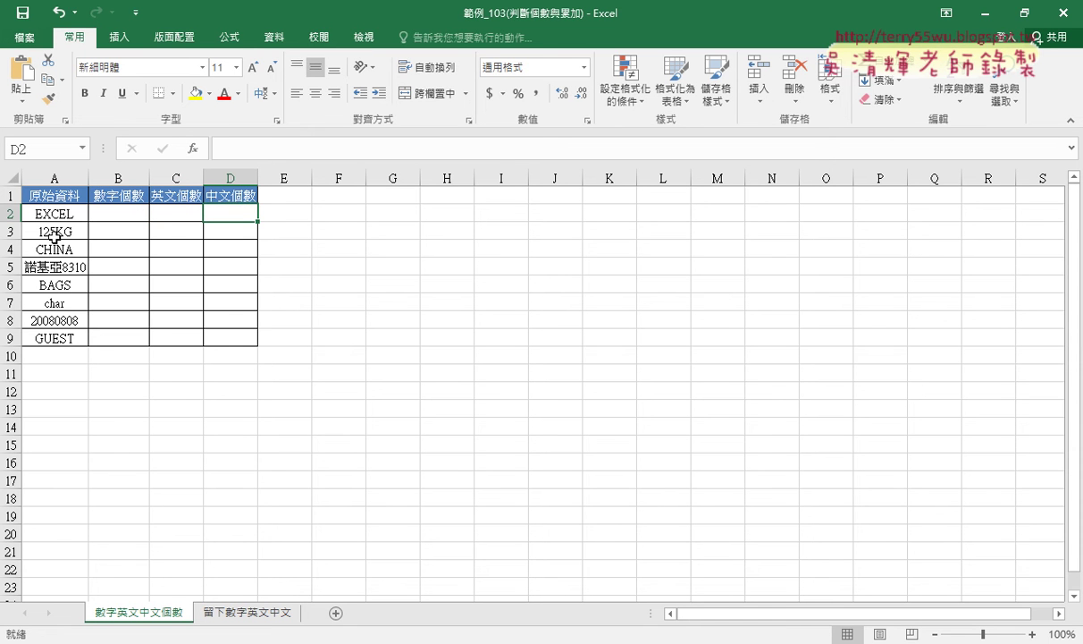
left_click(109, 230)
left_click(161, 231)
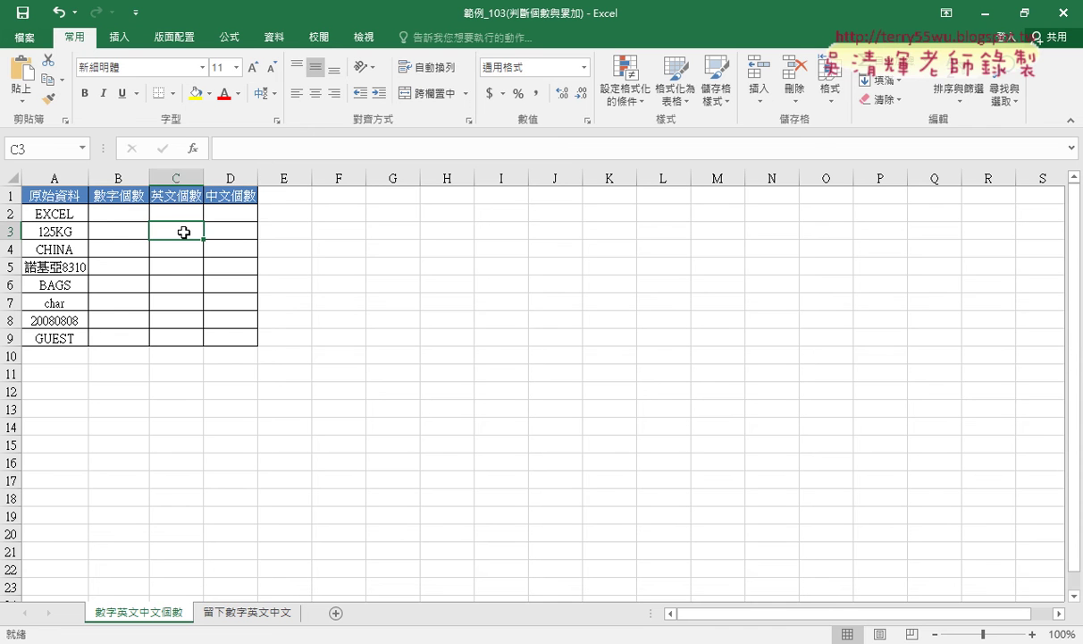
left_click(234, 231)
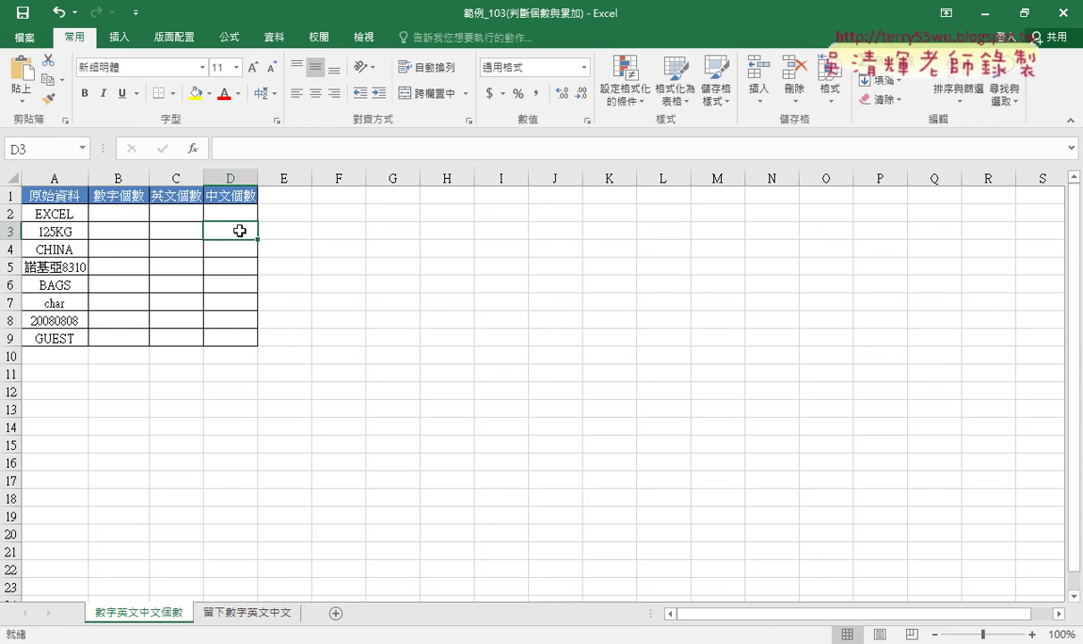
left_click(108, 269)
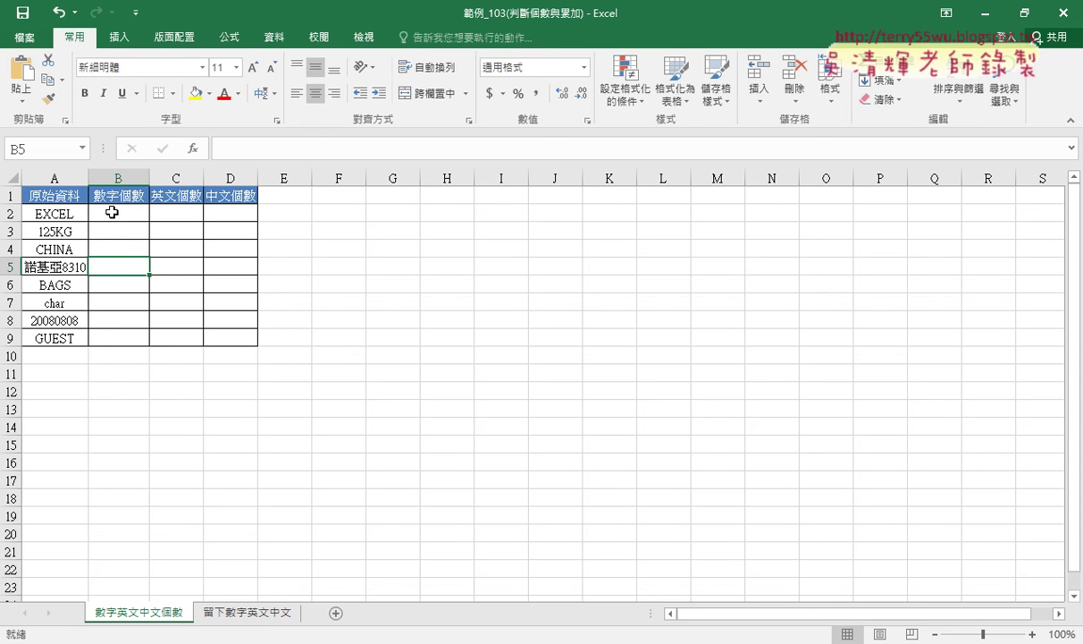
left_click(183, 266)
left_click(248, 266)
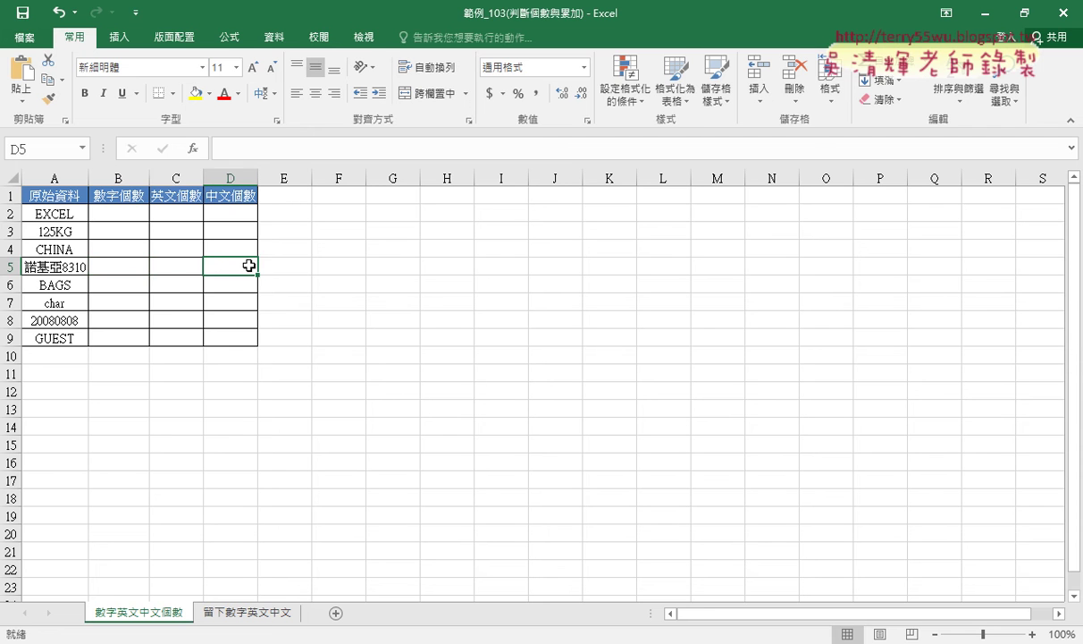
left_click_drag(127, 212, 242, 340)
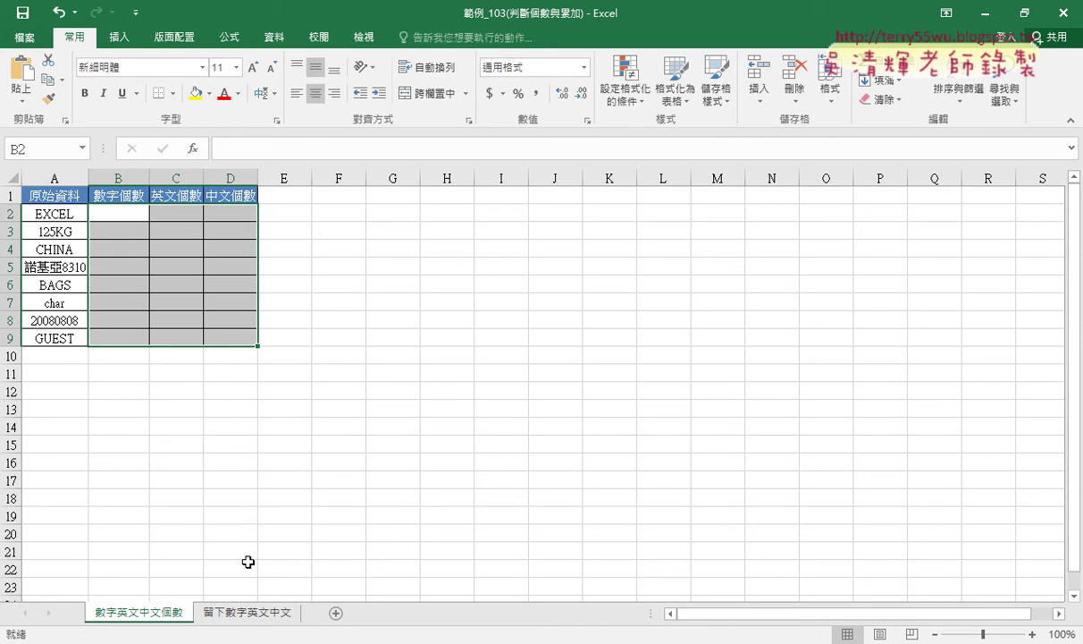
Show the 留下數字英文中文 sheet of 範例_103.
left_click(250, 620)
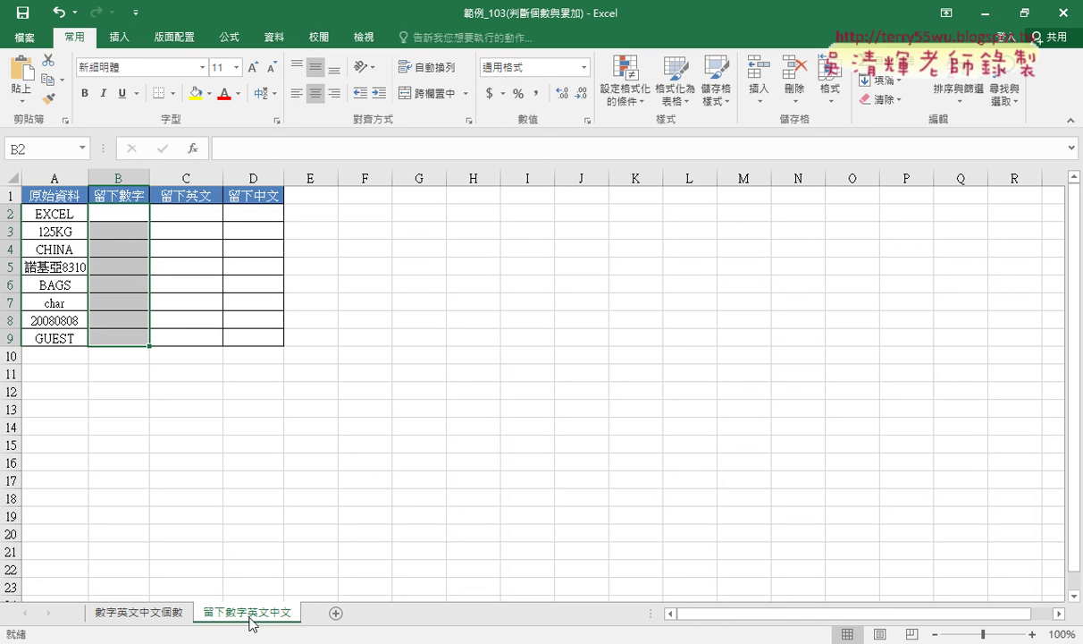
Hide 範例_103 and open 範例_字串切割 from the 單元01 folder with editing enabled.
left_click(982, 17)
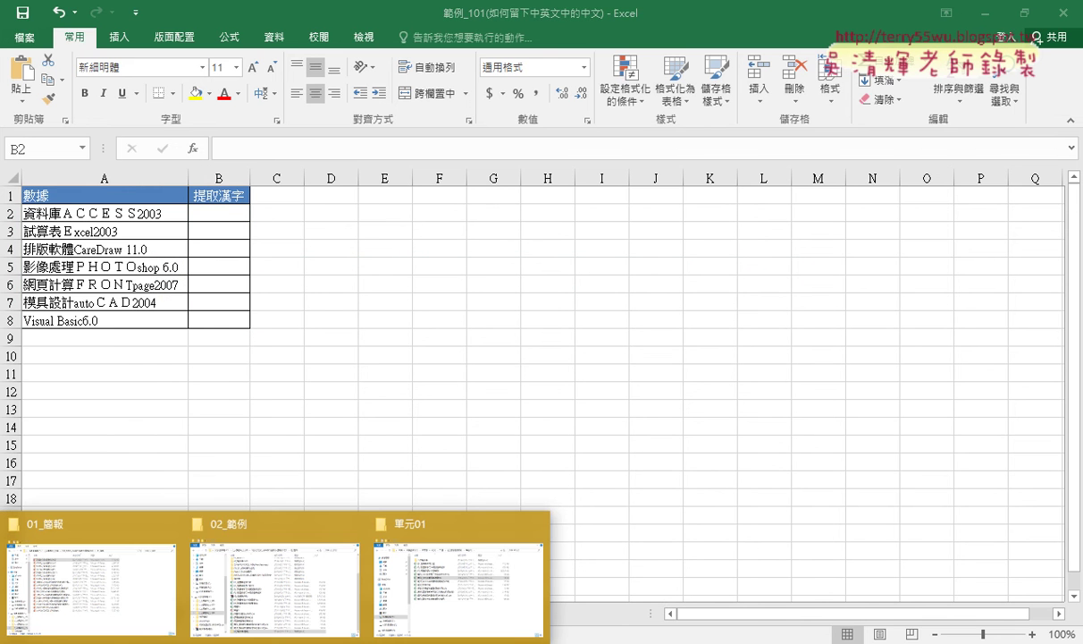
mouse_move(286, 583)
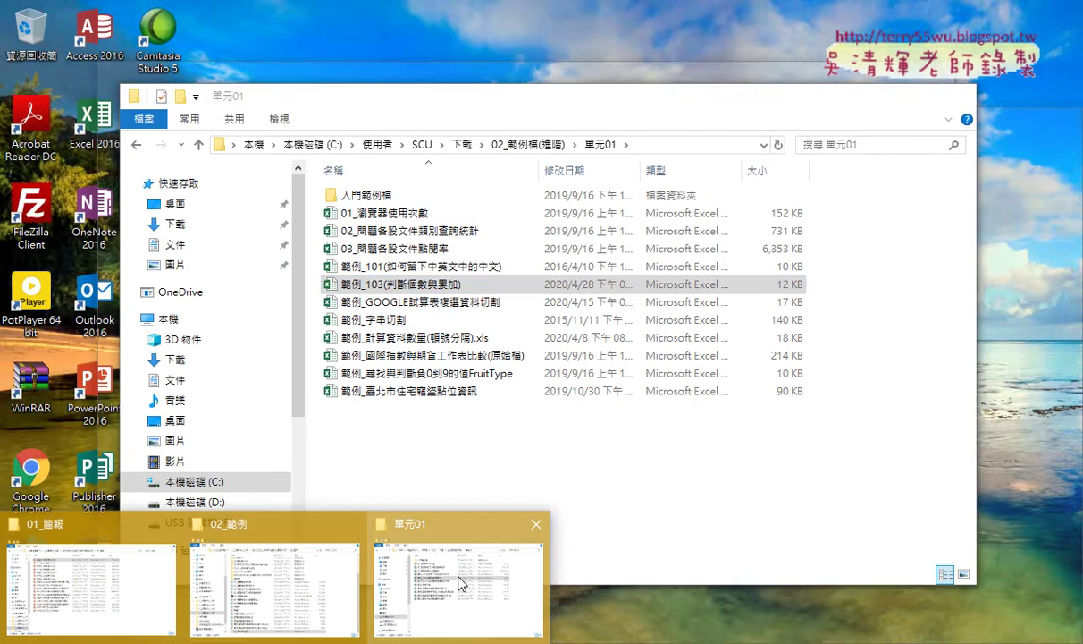
left_click(429, 585)
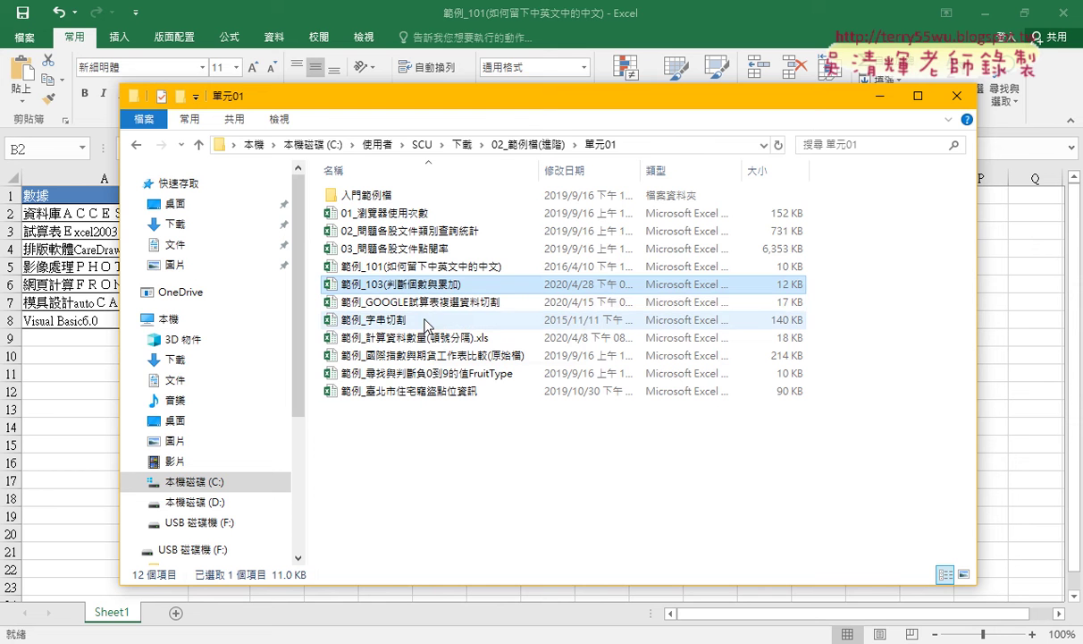
double_click(428, 322)
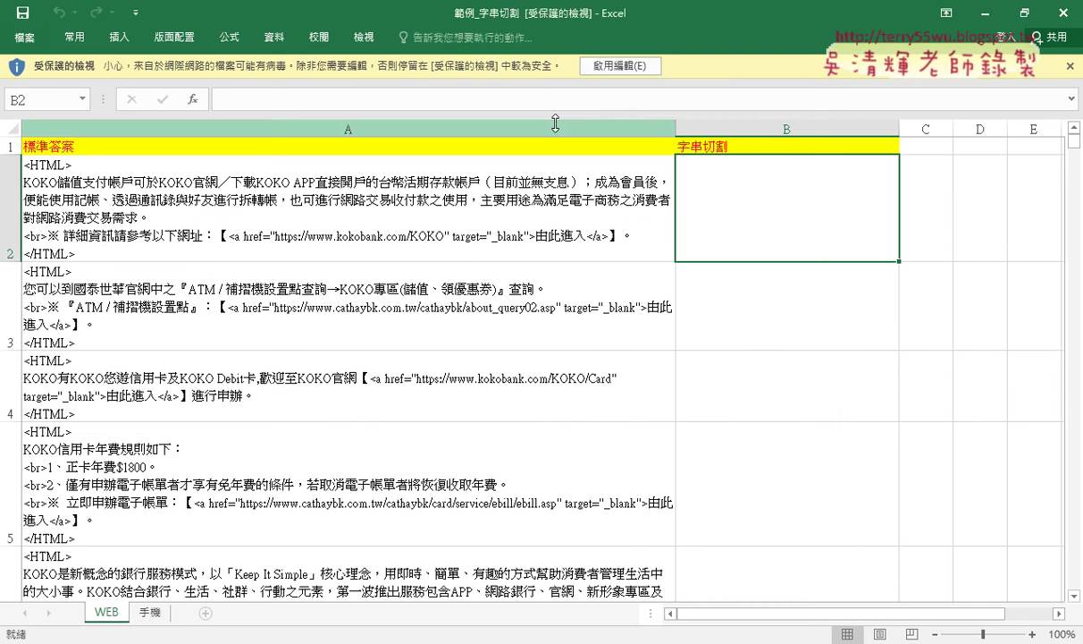
left_click(600, 72)
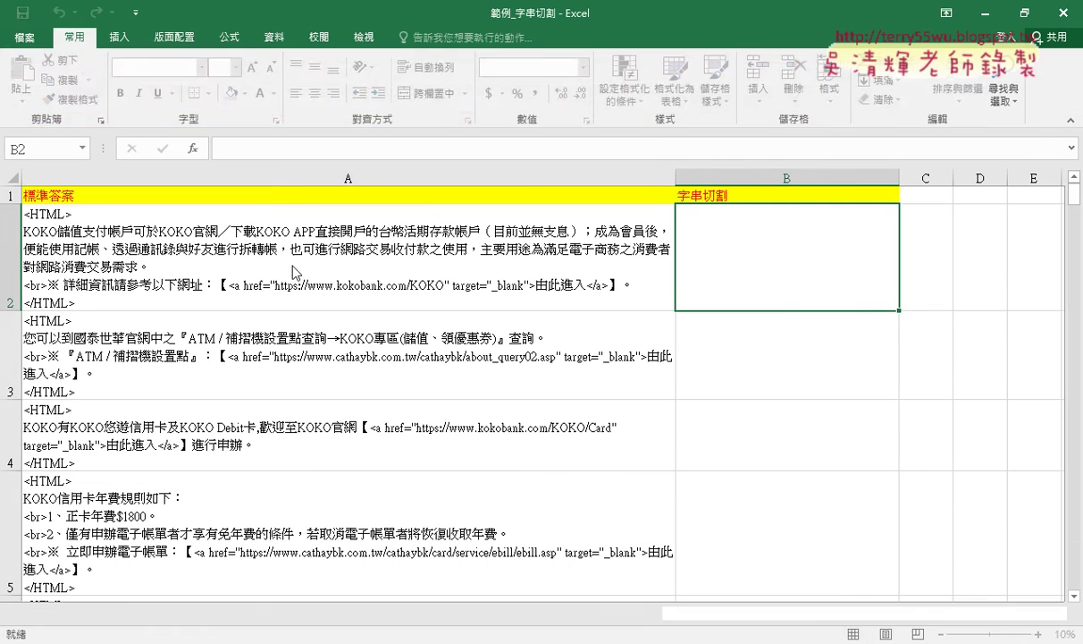
left_click(230, 287)
double_click(231, 287)
left_click_drag(228, 287, 608, 287)
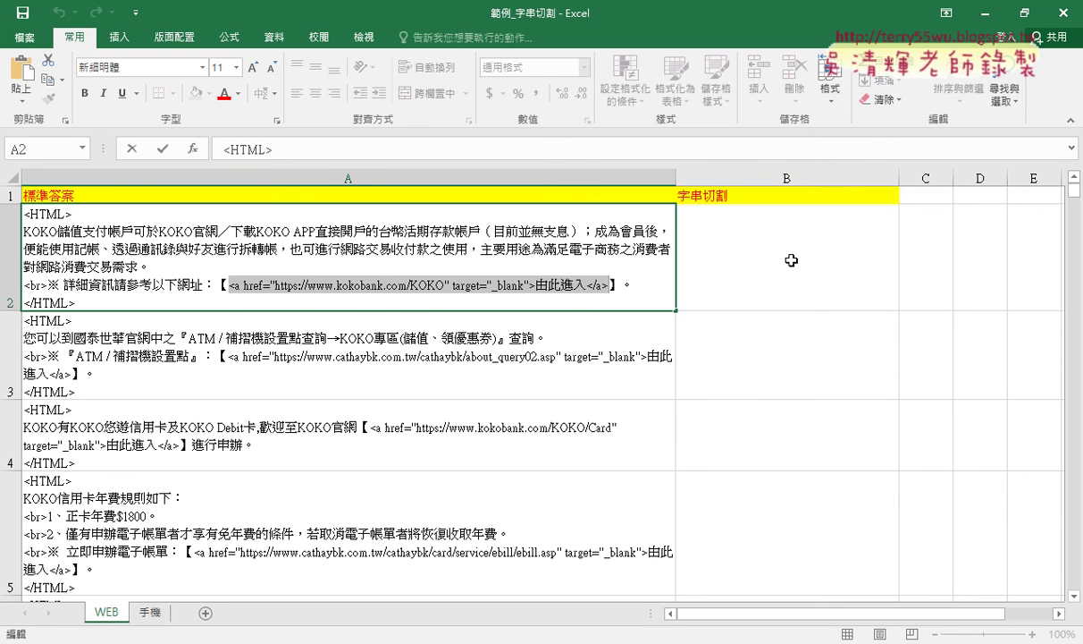
left_click(381, 337)
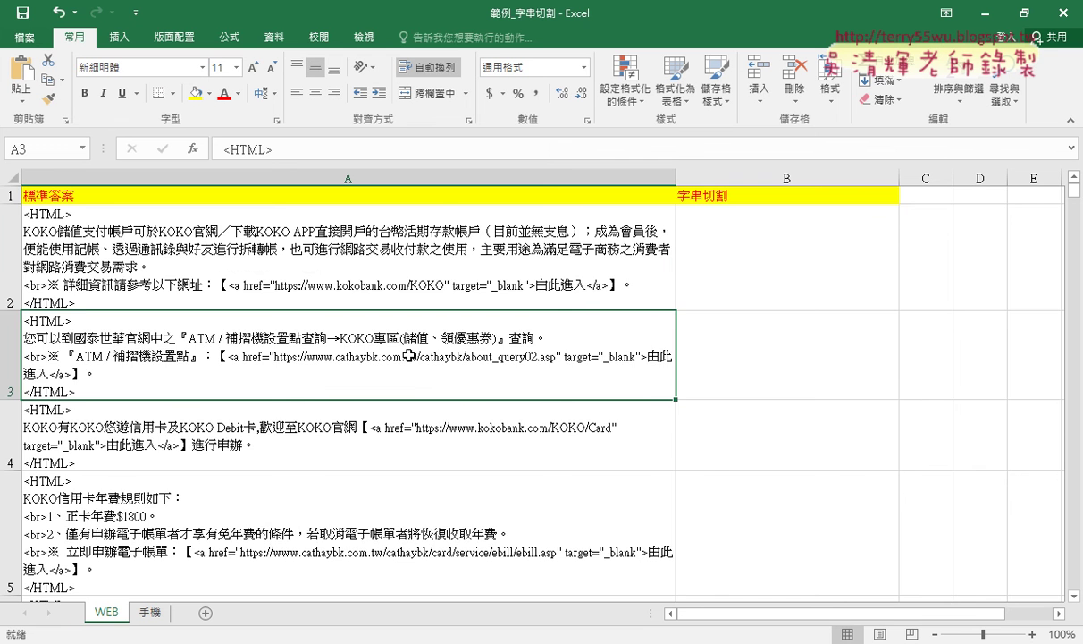
key("ctrl+Down")
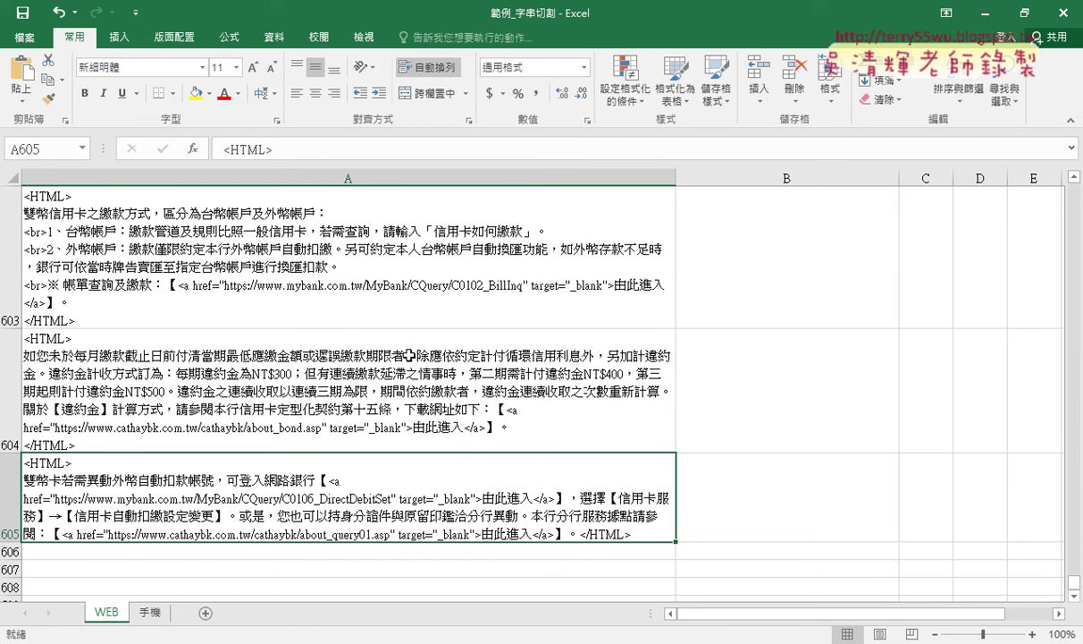
key("ctrl+Up")
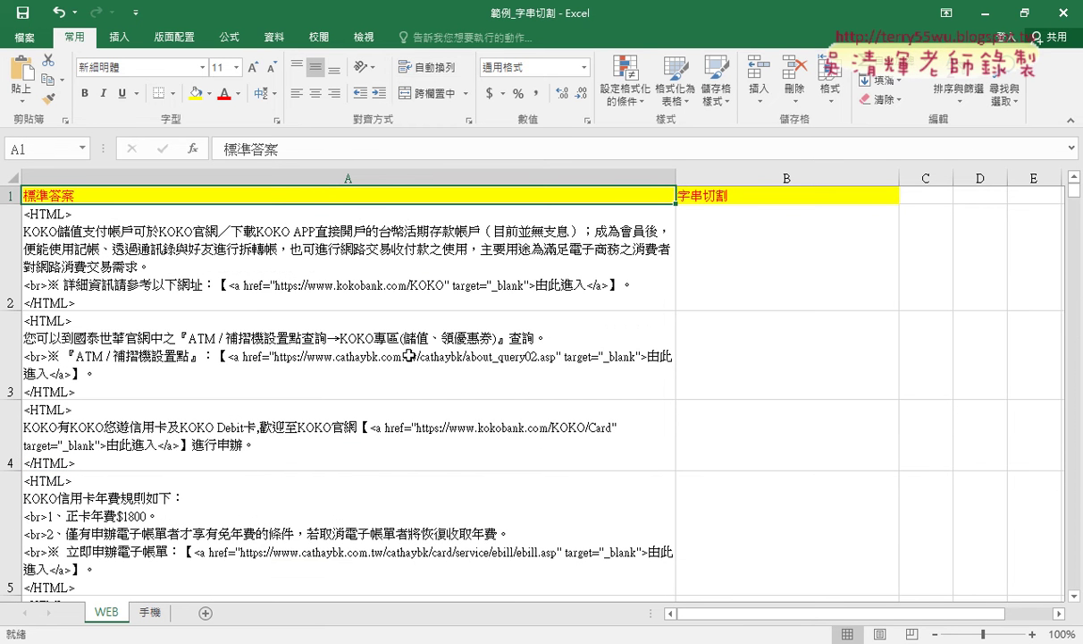
double_click(229, 284)
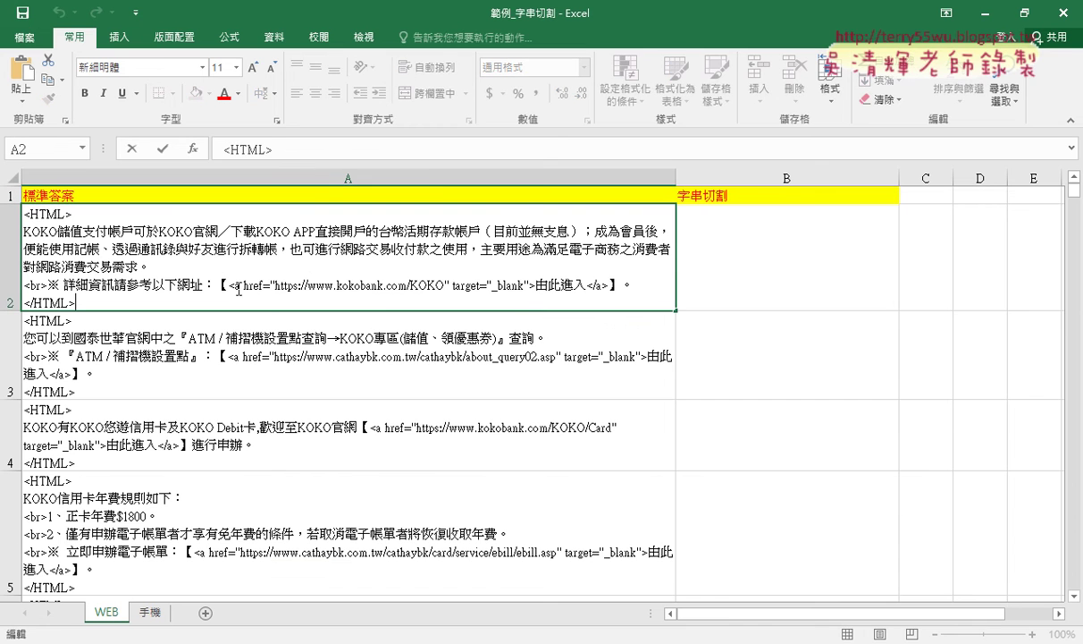
left_click_drag(229, 285, 609, 284)
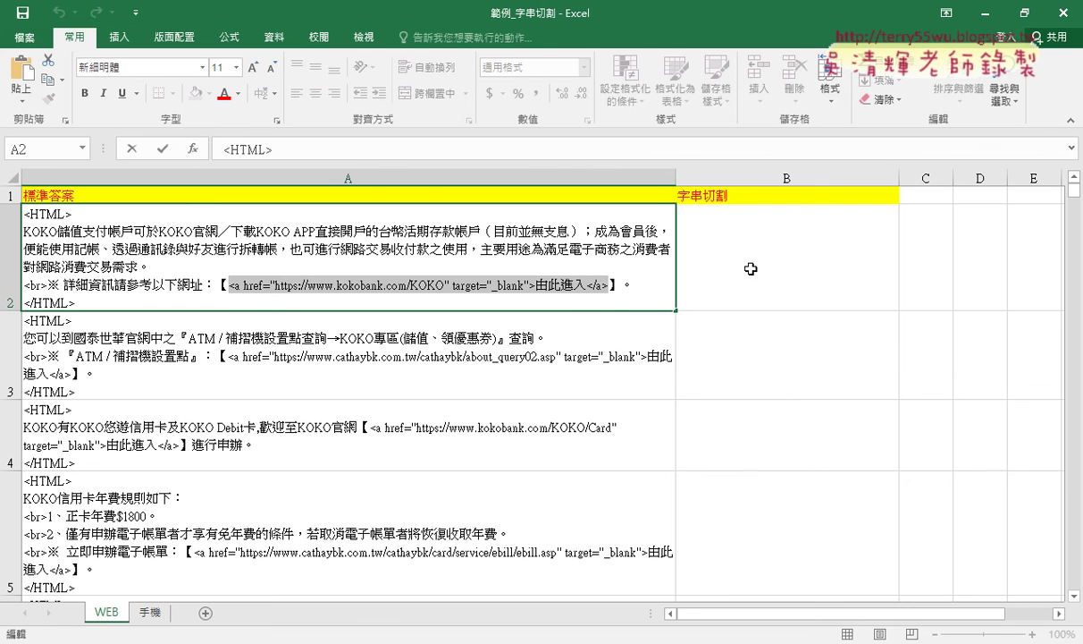
left_click(274, 332)
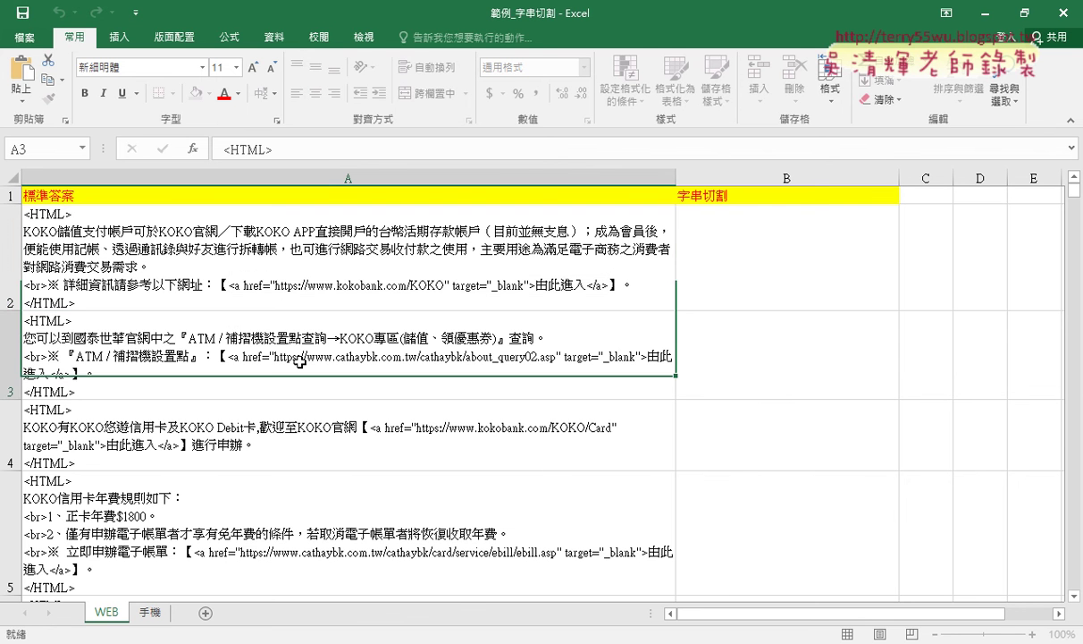
scroll(295, 353, "down", 2)
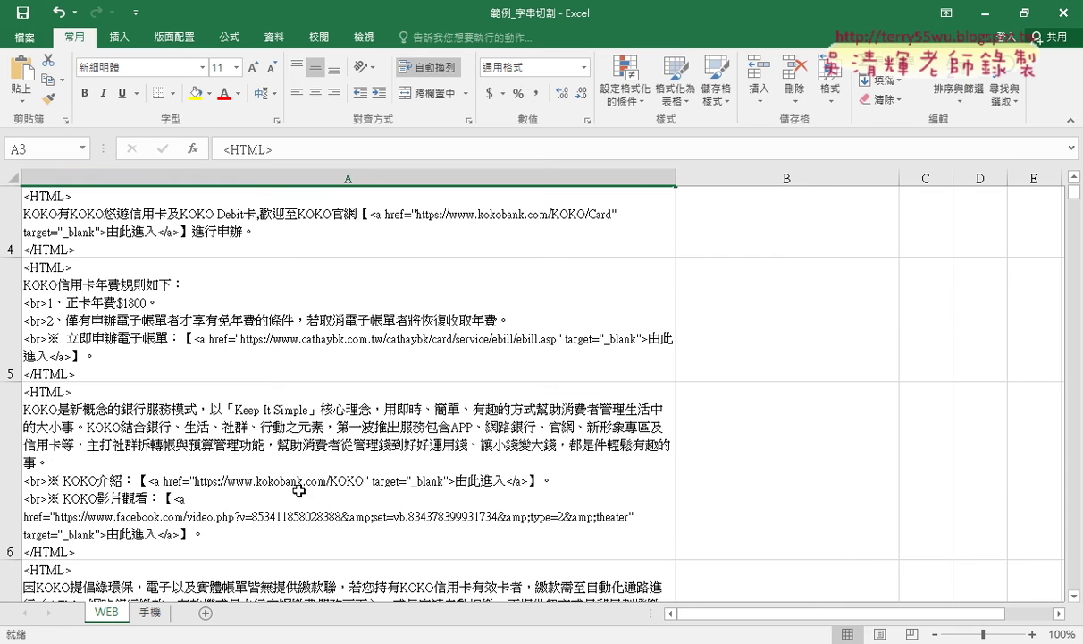
double_click(283, 464)
left_click_drag(151, 481, 528, 480)
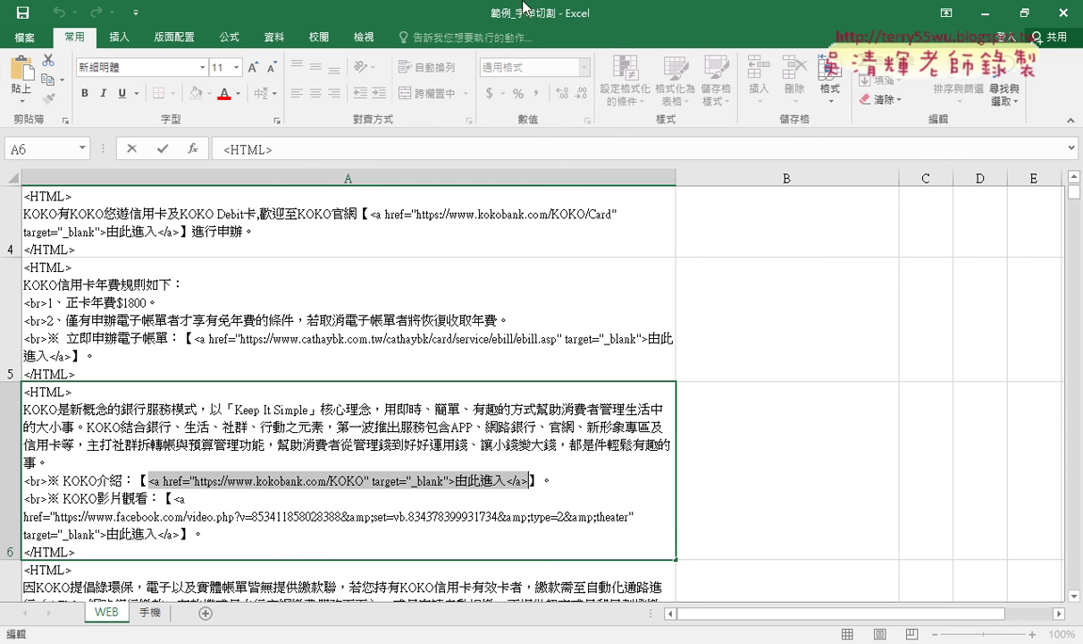
Cancel closing 字串切割 and open 範例_計算資料數量(頓號分隔).xls from the 單元01 folder.
left_click(1057, 14)
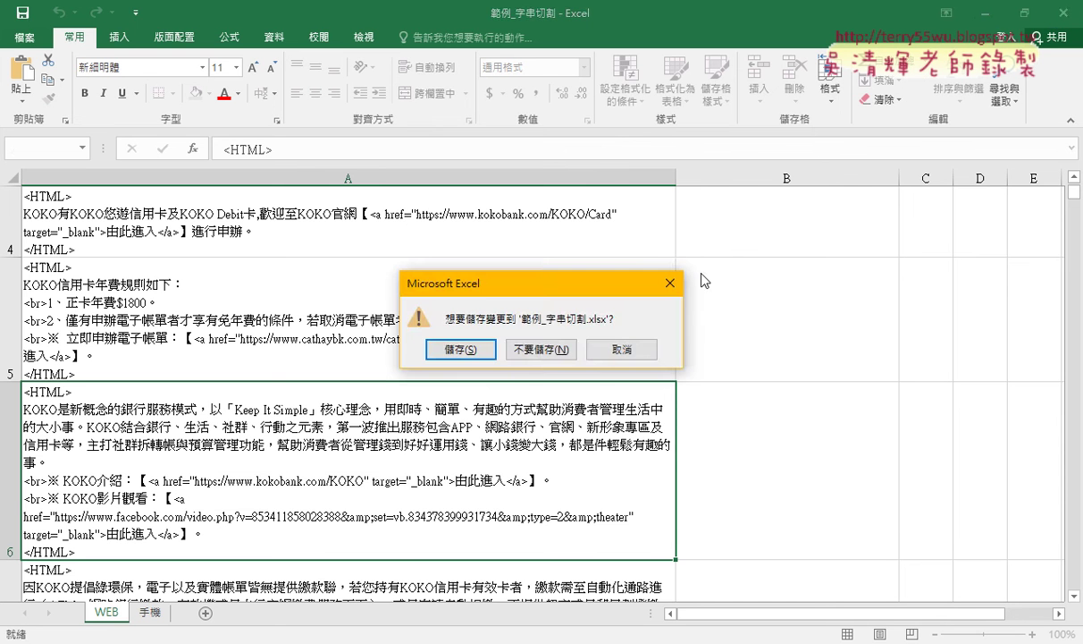
left_click(621, 348)
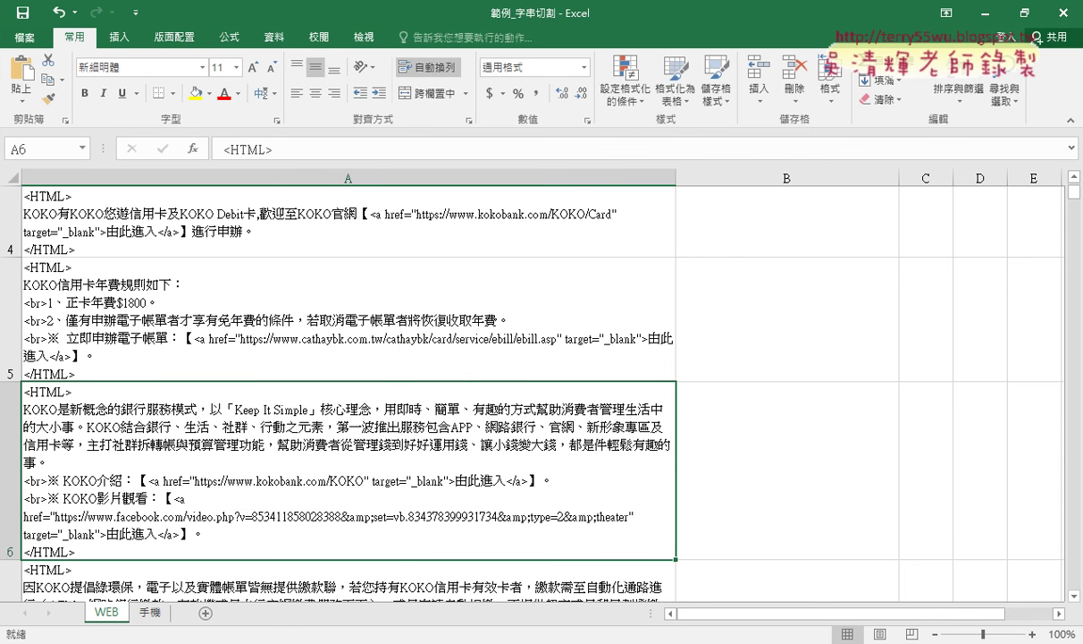
left_click(257, 577)
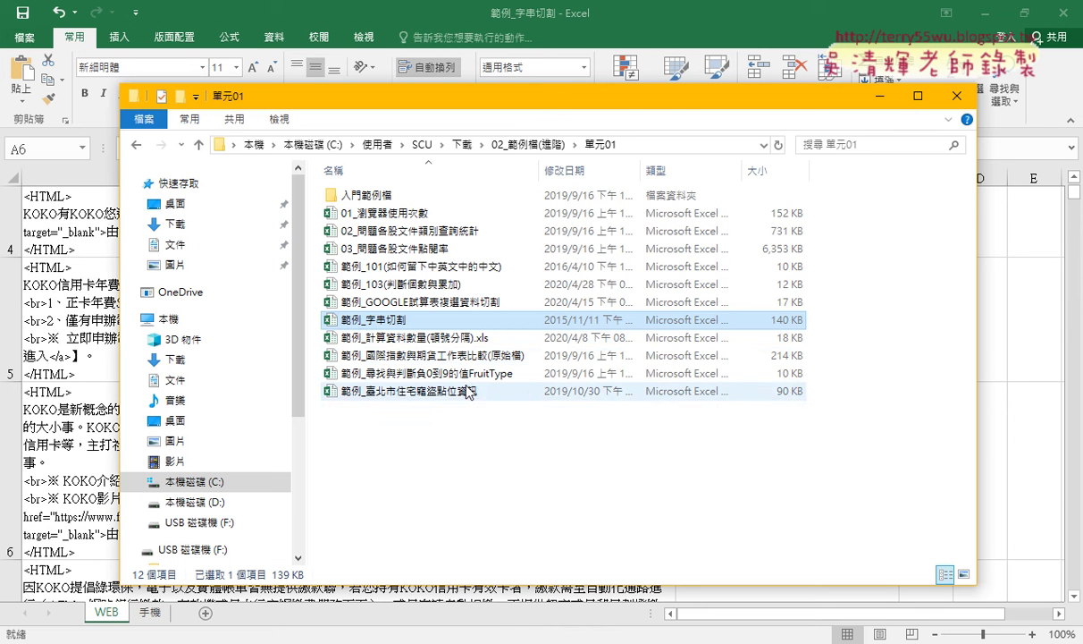
double_click(464, 340)
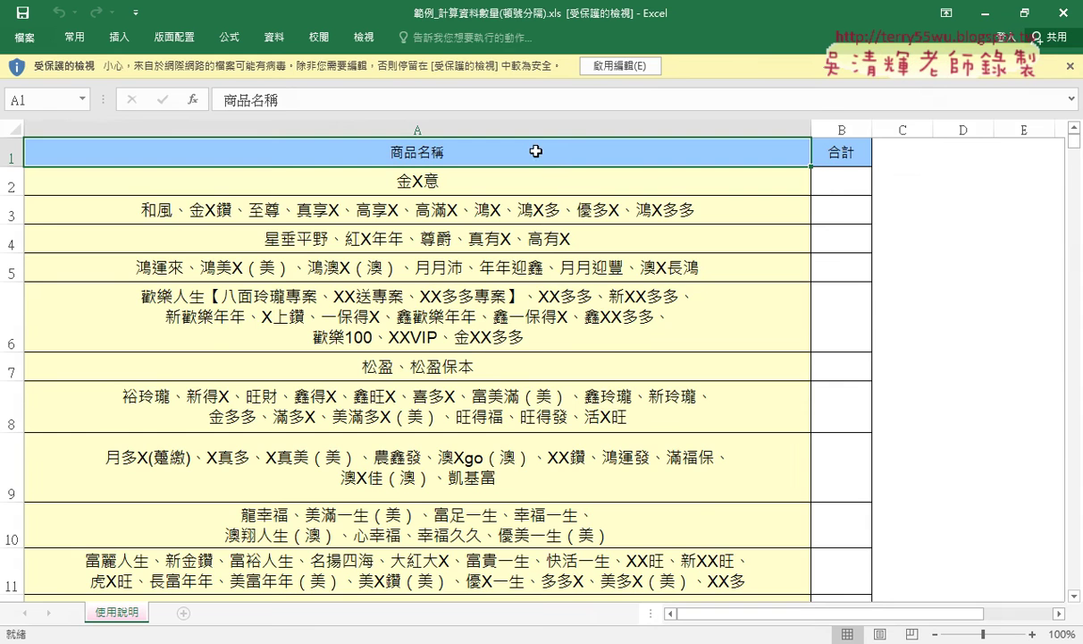
Enable editing and inspect the 商品名稱 entries in A2 and A3.
left_click(608, 67)
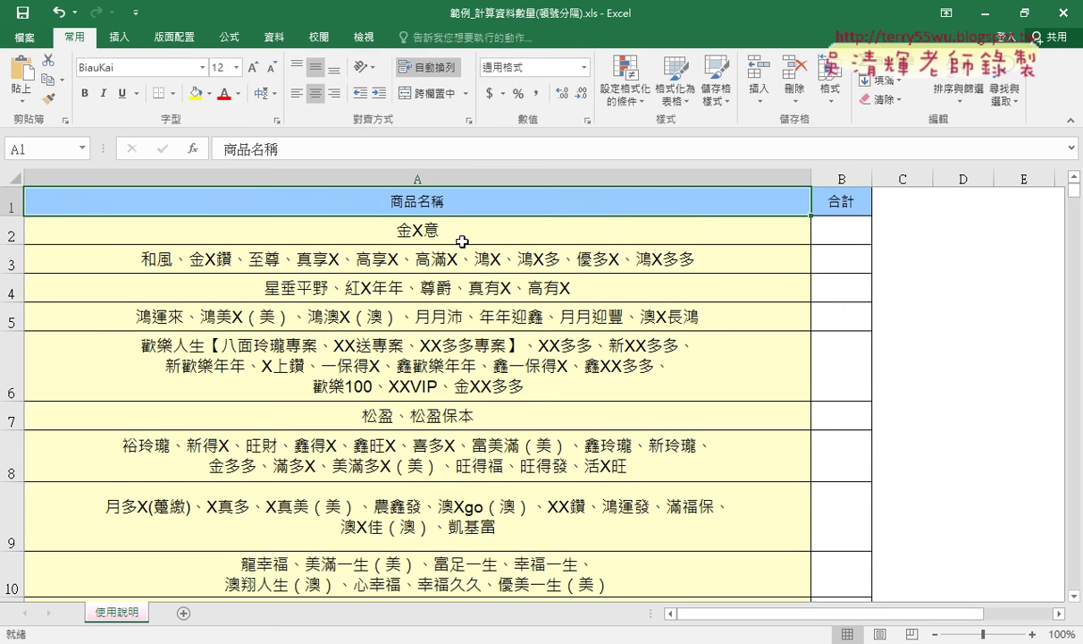
left_click(458, 240)
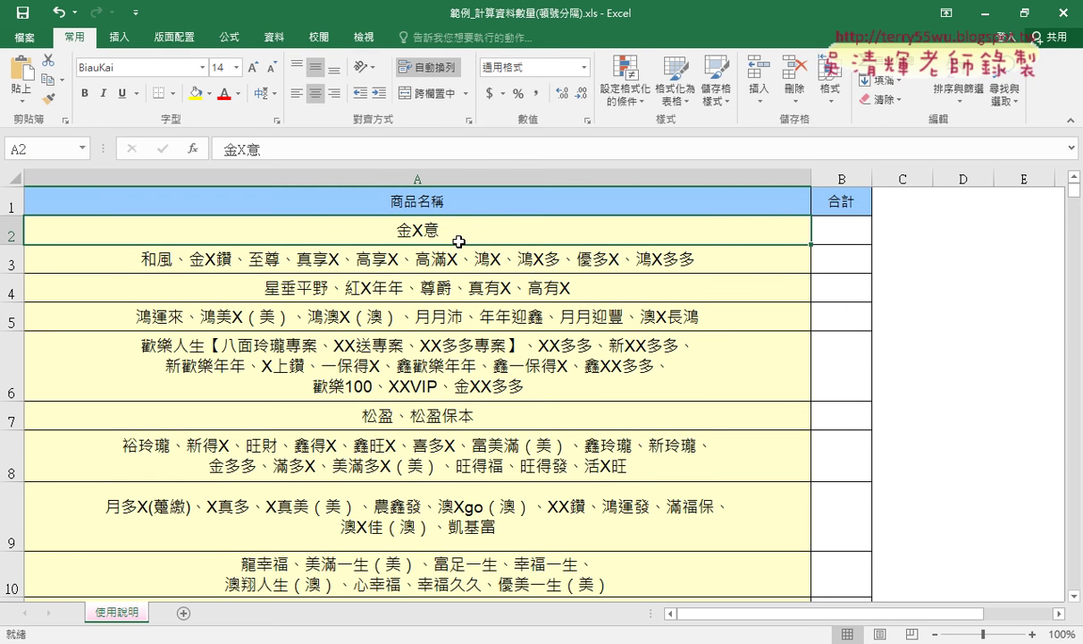
left_click(429, 252)
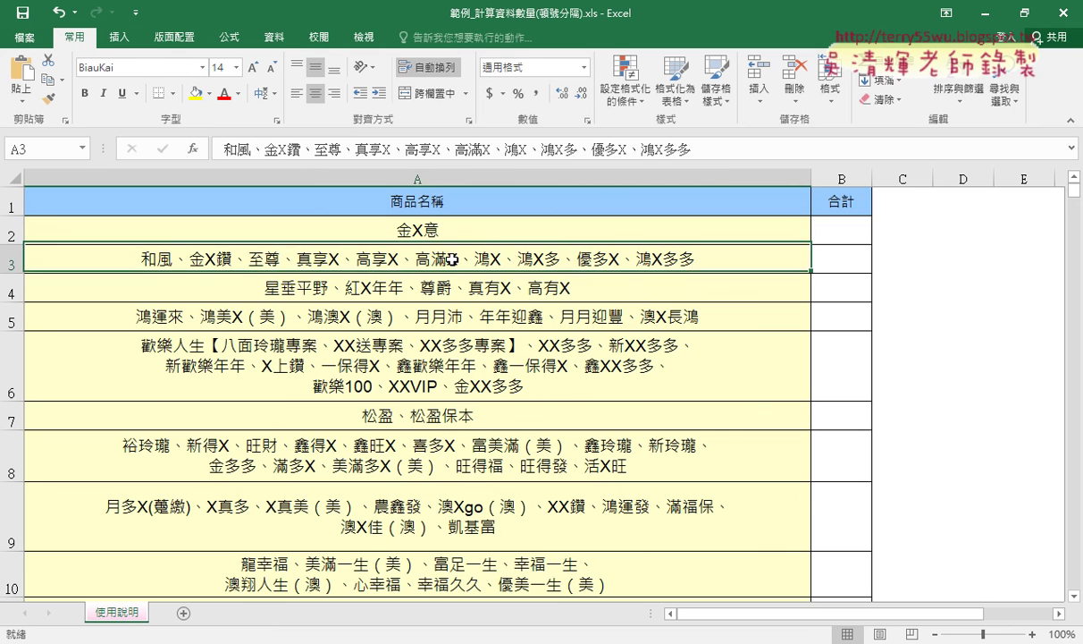
left_click(429, 241)
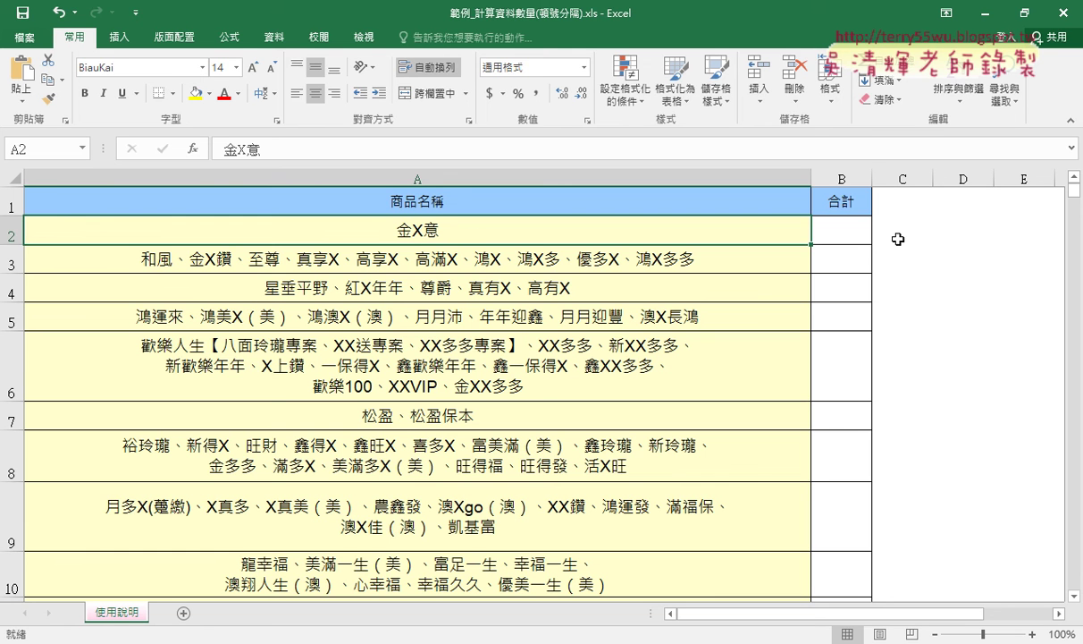
Enter totals 1, 10 and 5 in B2, B3 and B4 of the 合計 column.
left_click(832, 230)
type("1")
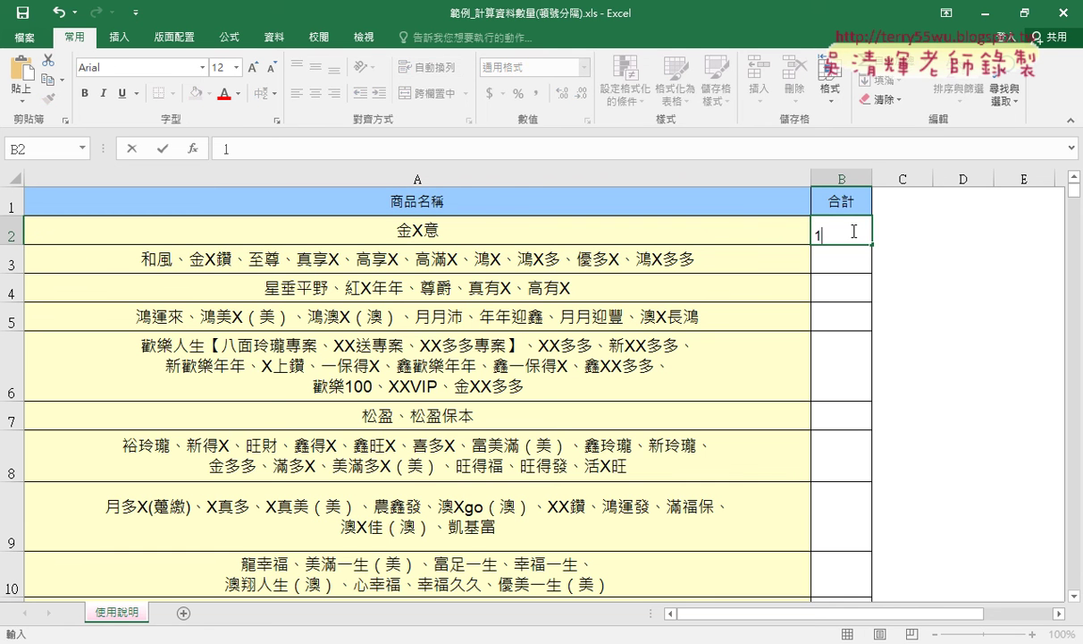
left_click(212, 256)
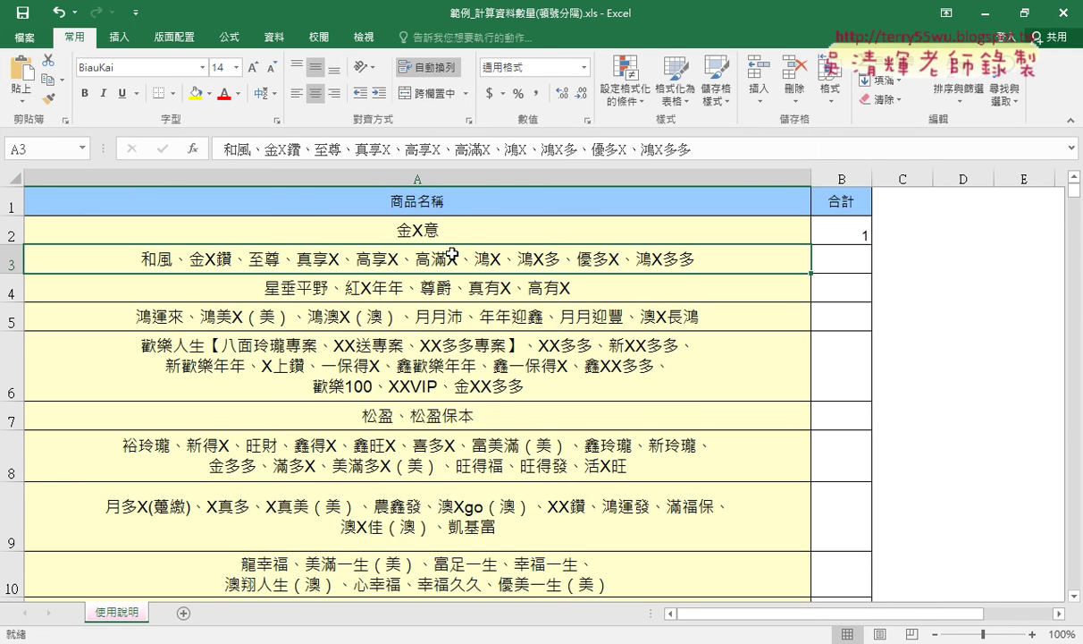
left_click(853, 262)
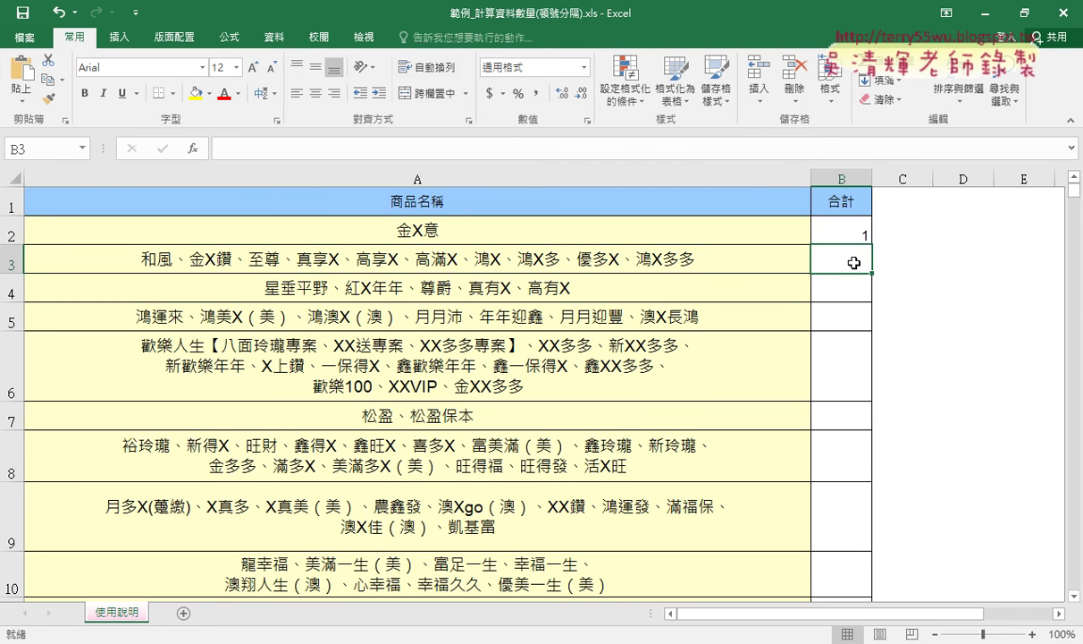
type("10")
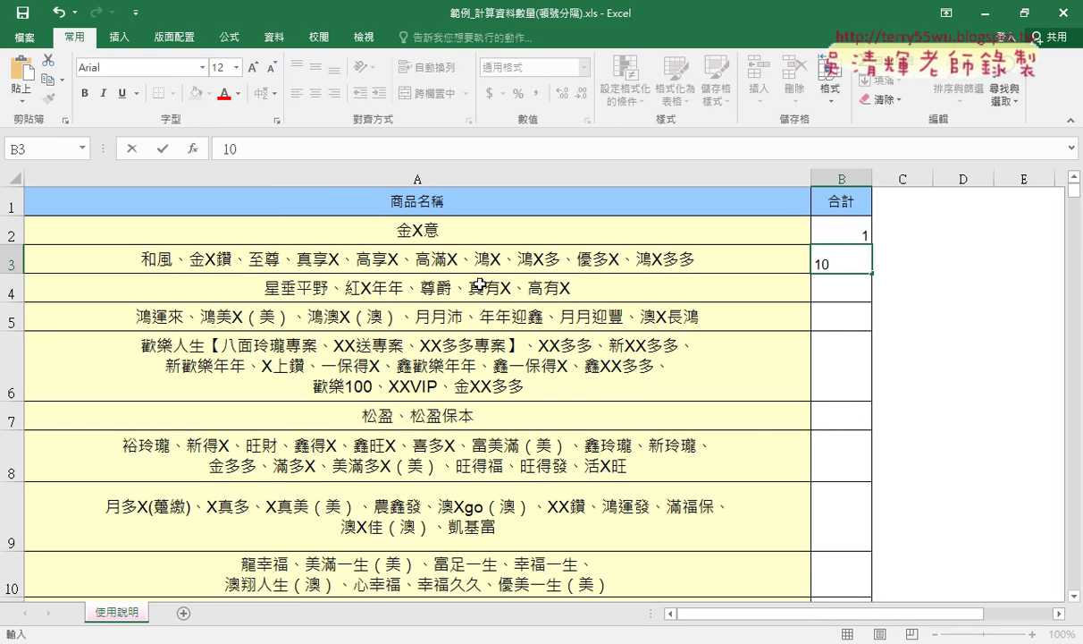
key("Return")
type("5")
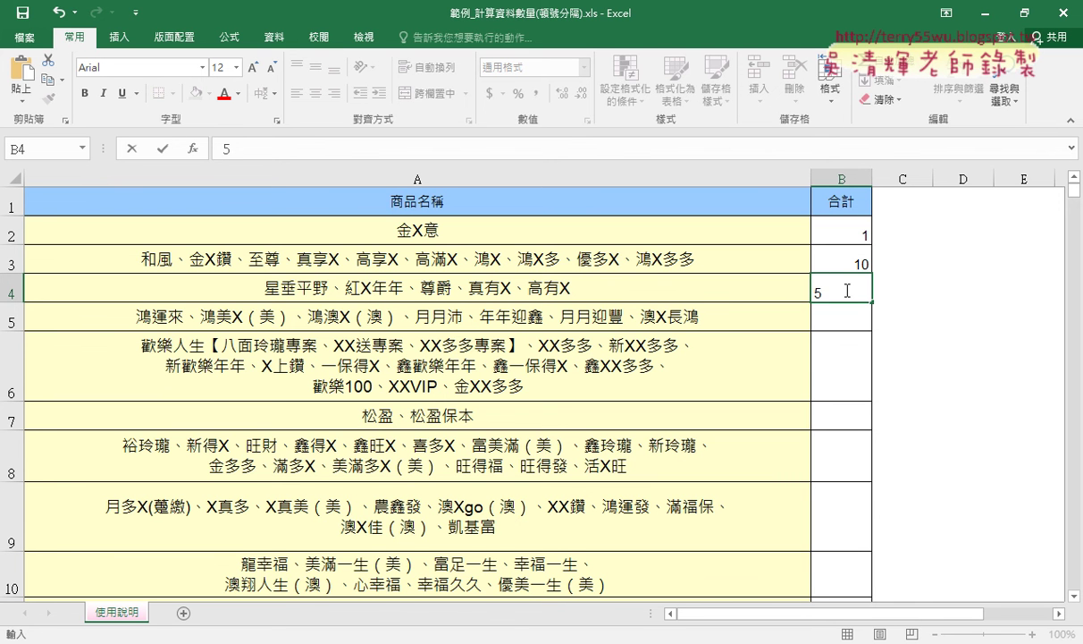
left_click(204, 263)
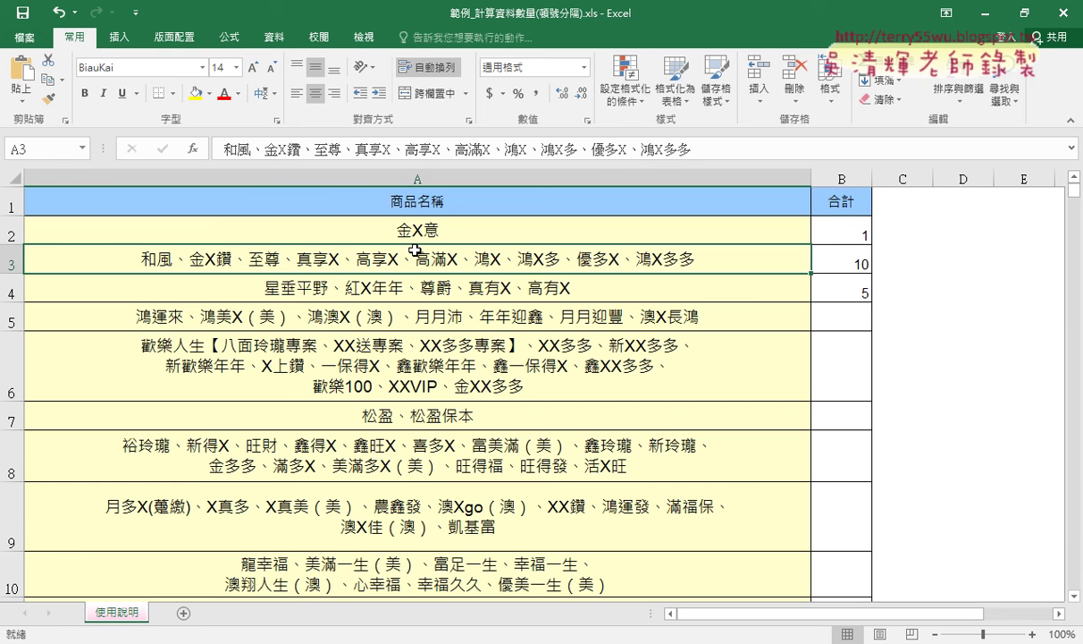
Select totals B2:B6 to check their sum of 16.
left_click(827, 232)
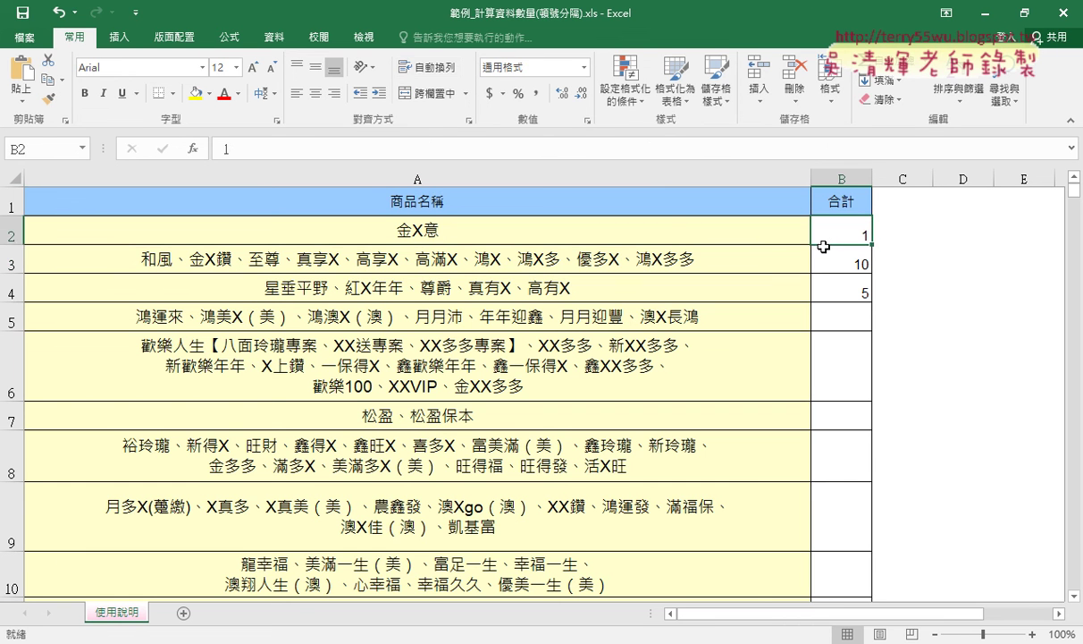
key("Down")
key("Down")
key("Down")
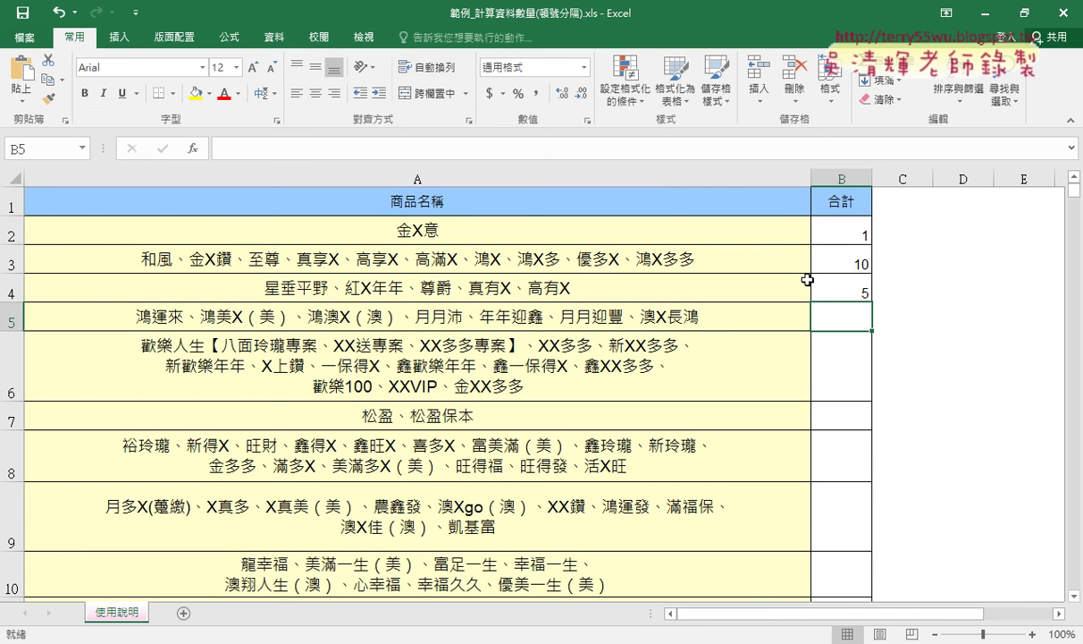
left_click_drag(830, 236, 839, 364)
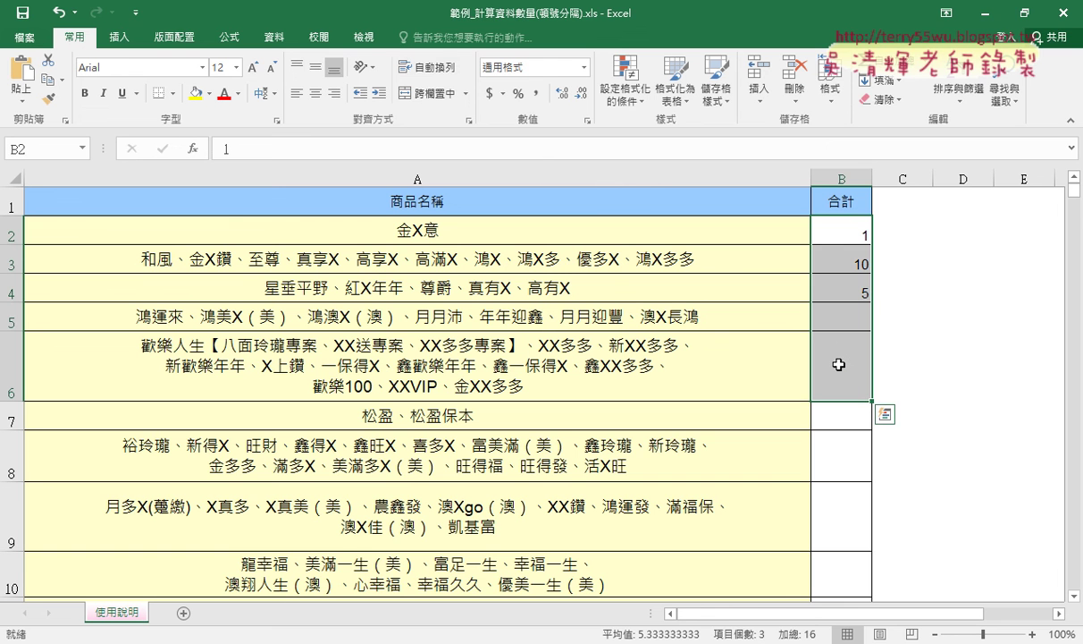